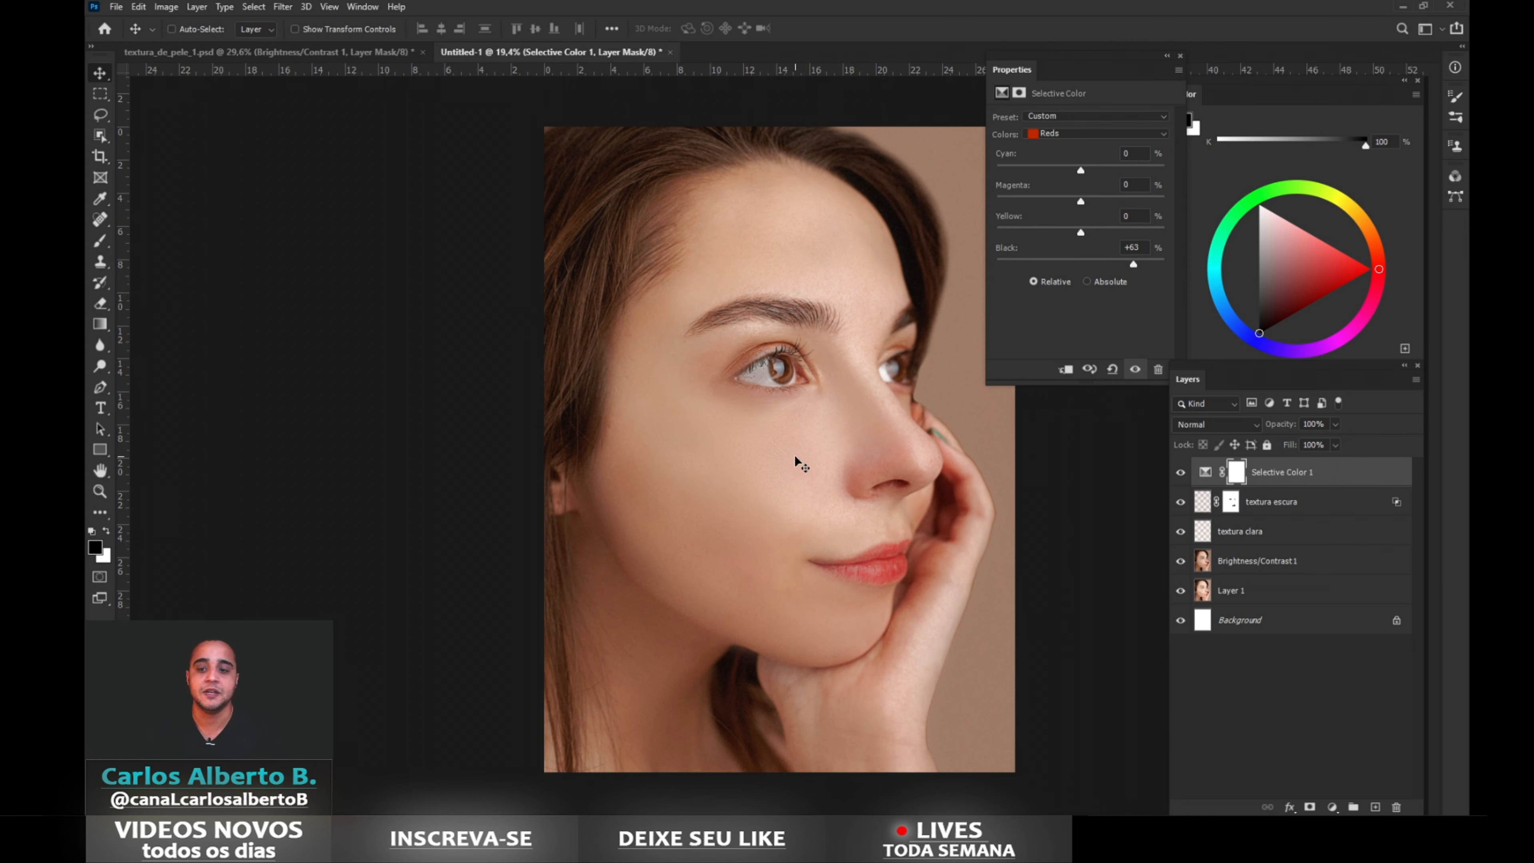
# Merge the Selective Color 1, textura escura, textura clara and Brightness/Contrast 1 layers into a single layer
pyautogui.keyDown('shift'); pyautogui.click(1239, 560); pyautogui.keyUp('shift')
pyautogui.hotkey('ctrl', 'e')
pyautogui.scroll(2, 739, 411)
pyautogui.click(1180, 56)
pyautogui.scroll(2, 966, 435)
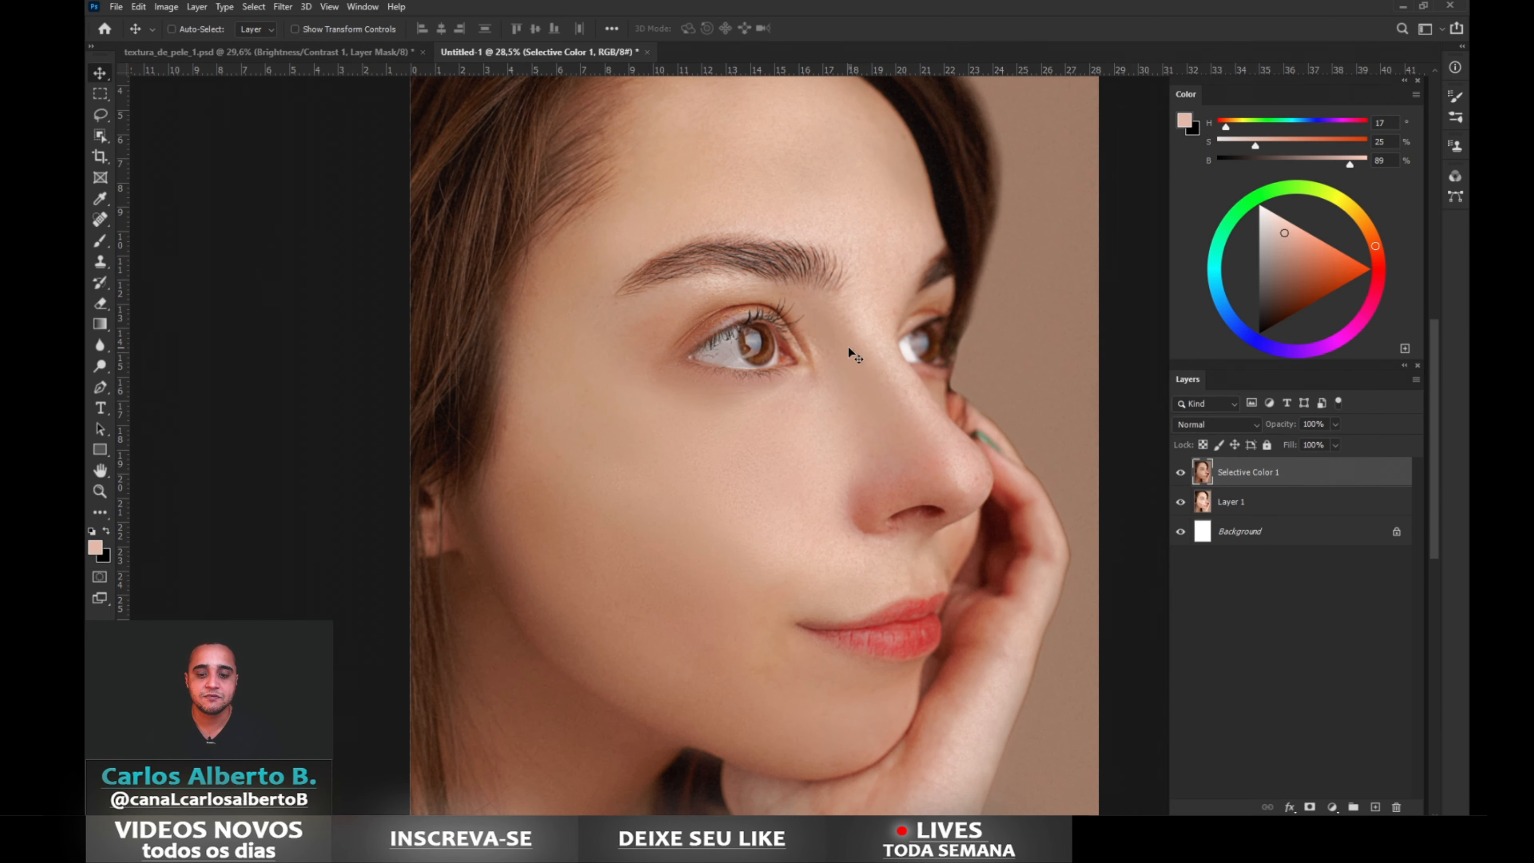
pyautogui.scroll(-1, 933, 411)
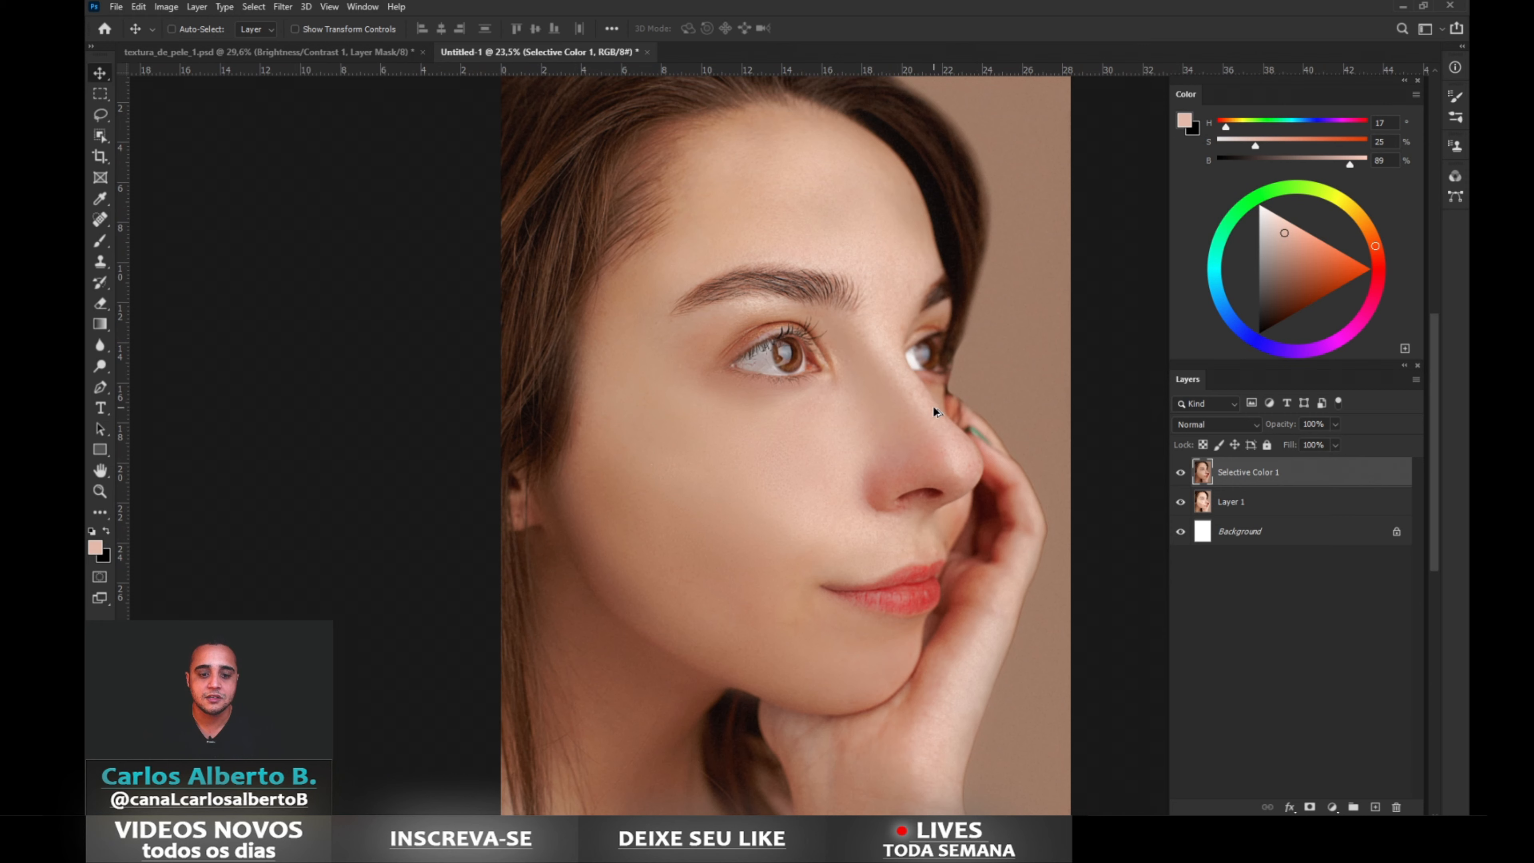
# Duplicate the merged layer twice and name the lower copy baixa and the upper copy alta
pyautogui.hotkey('ctrl', 'j')
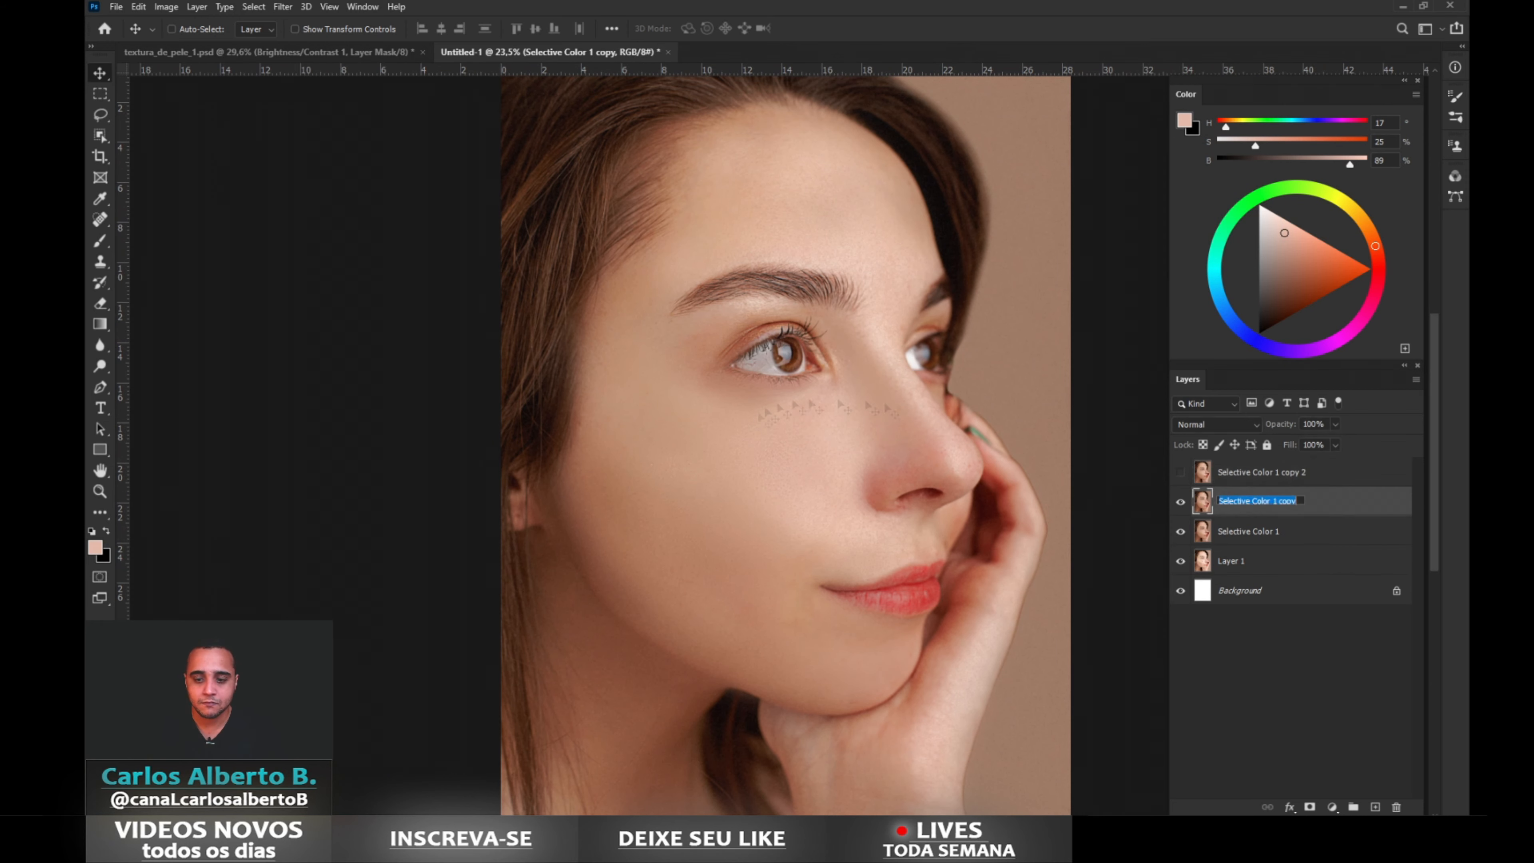
pyautogui.write('baixa')
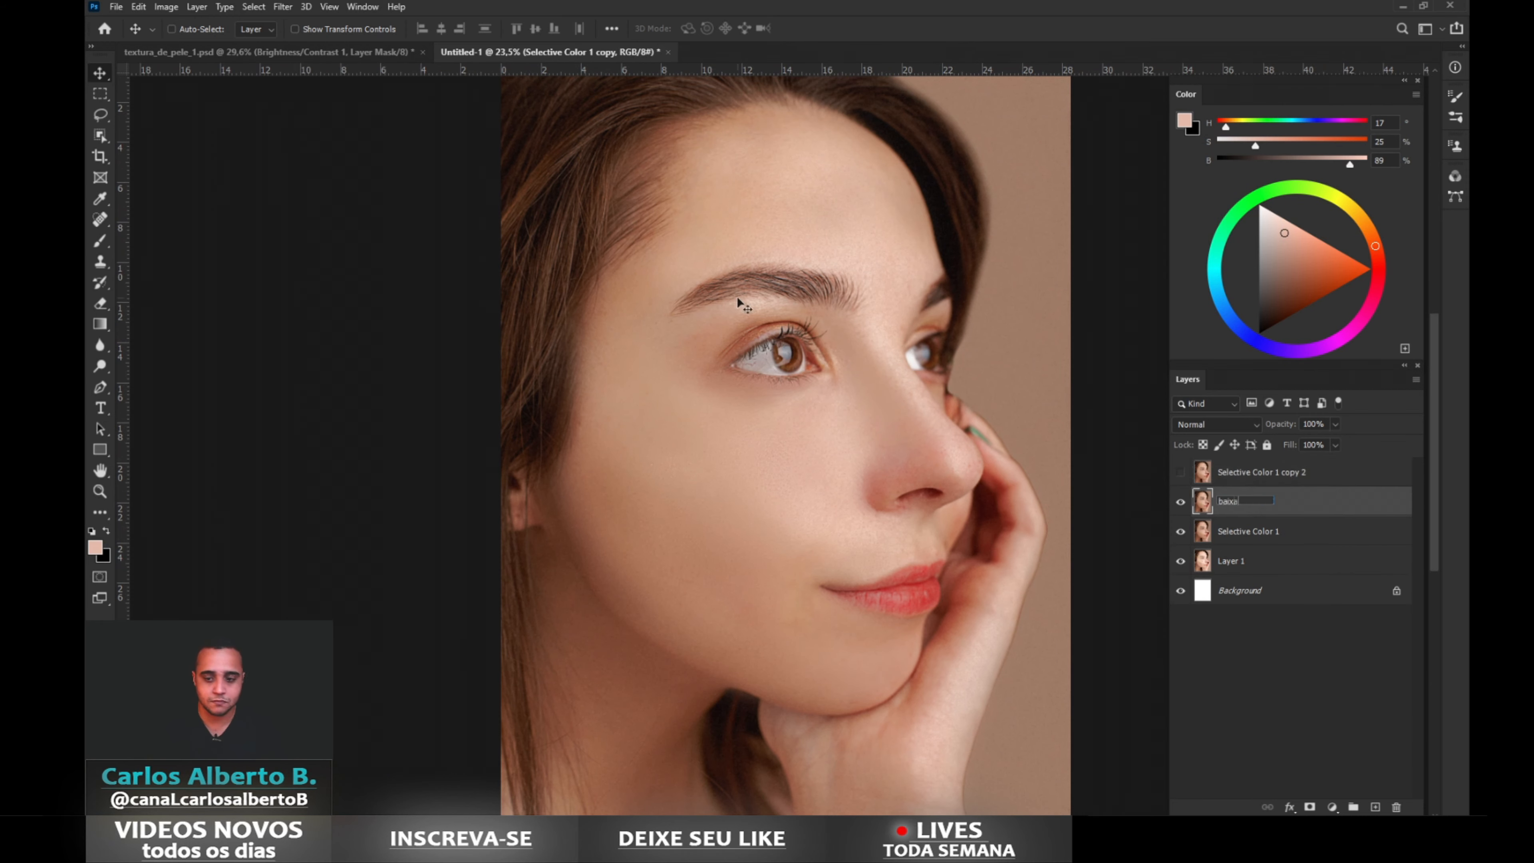
pyautogui.doubleClick(1262, 472)
pyautogui.write('alta')
pyautogui.press('Return')
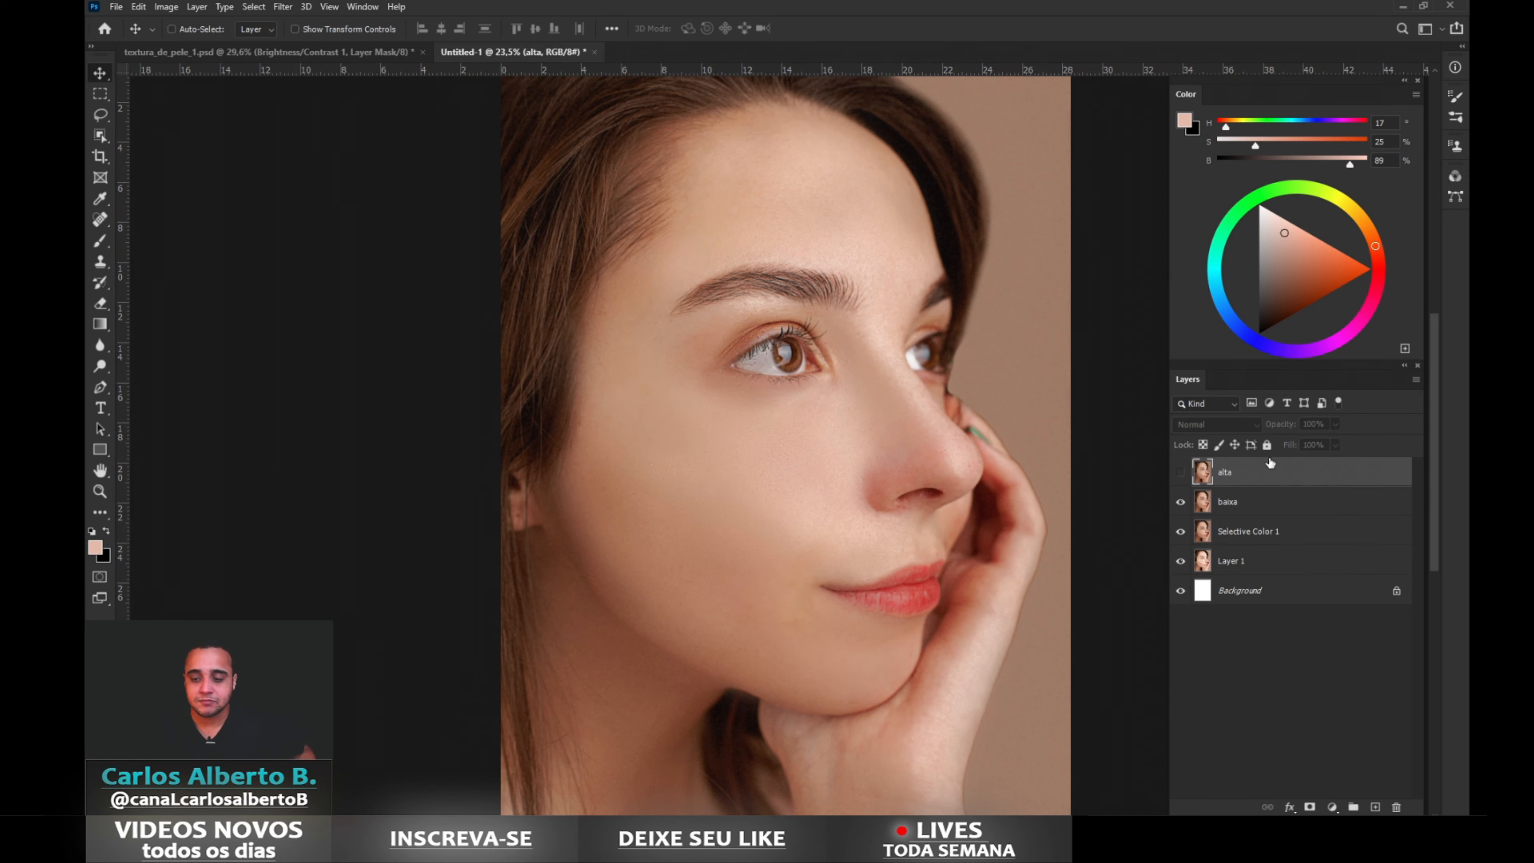
# Blend the skin tones on the baixa layer with the Mixer Brush around the forehead and cheek, using sampled skin colours
pyautogui.click(1227, 501)
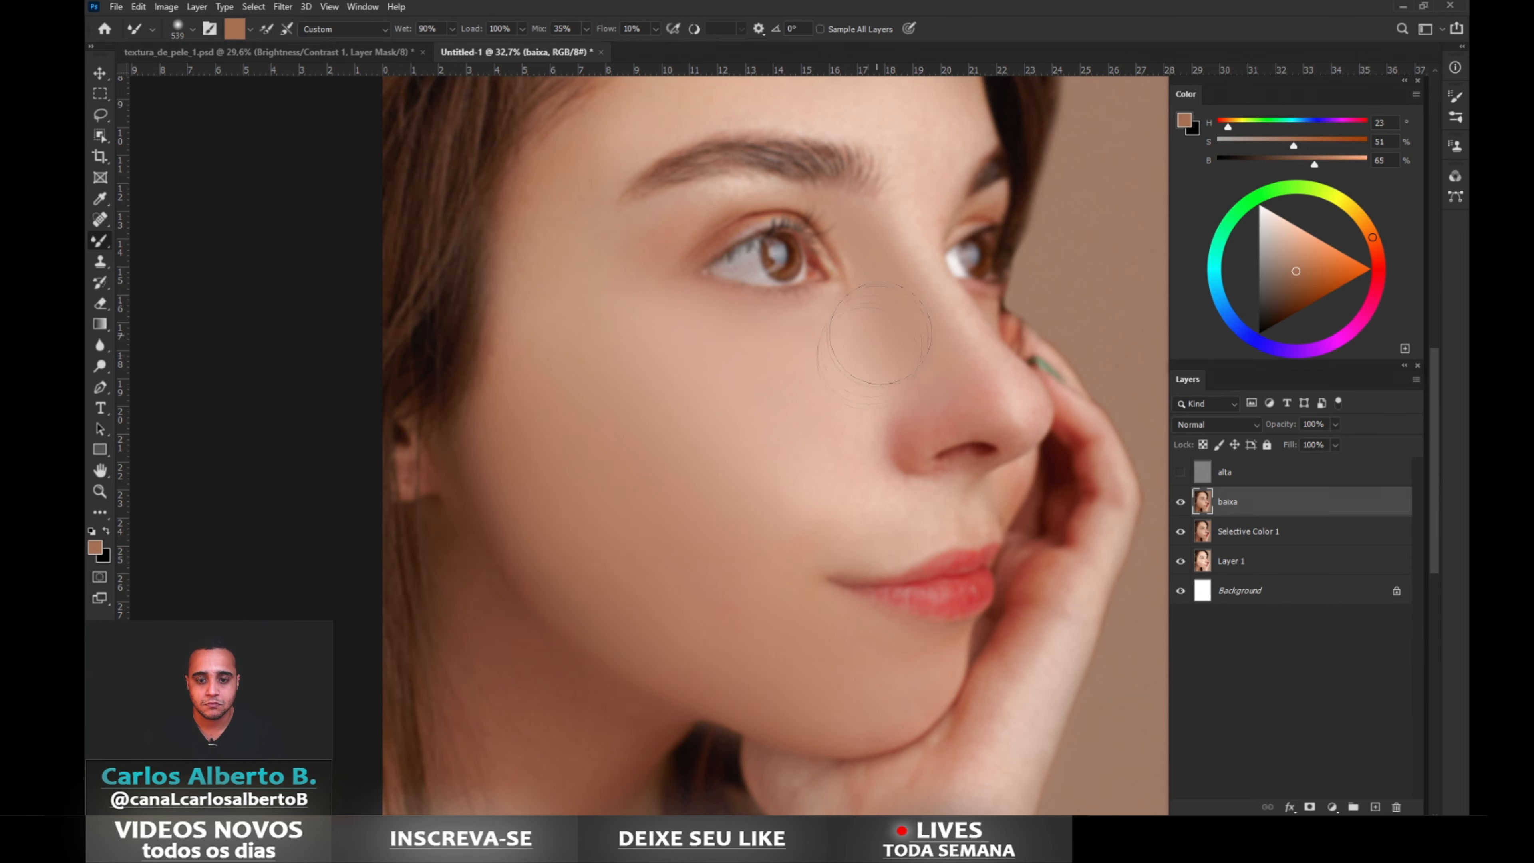
pyautogui.scroll(2, 810, 278)
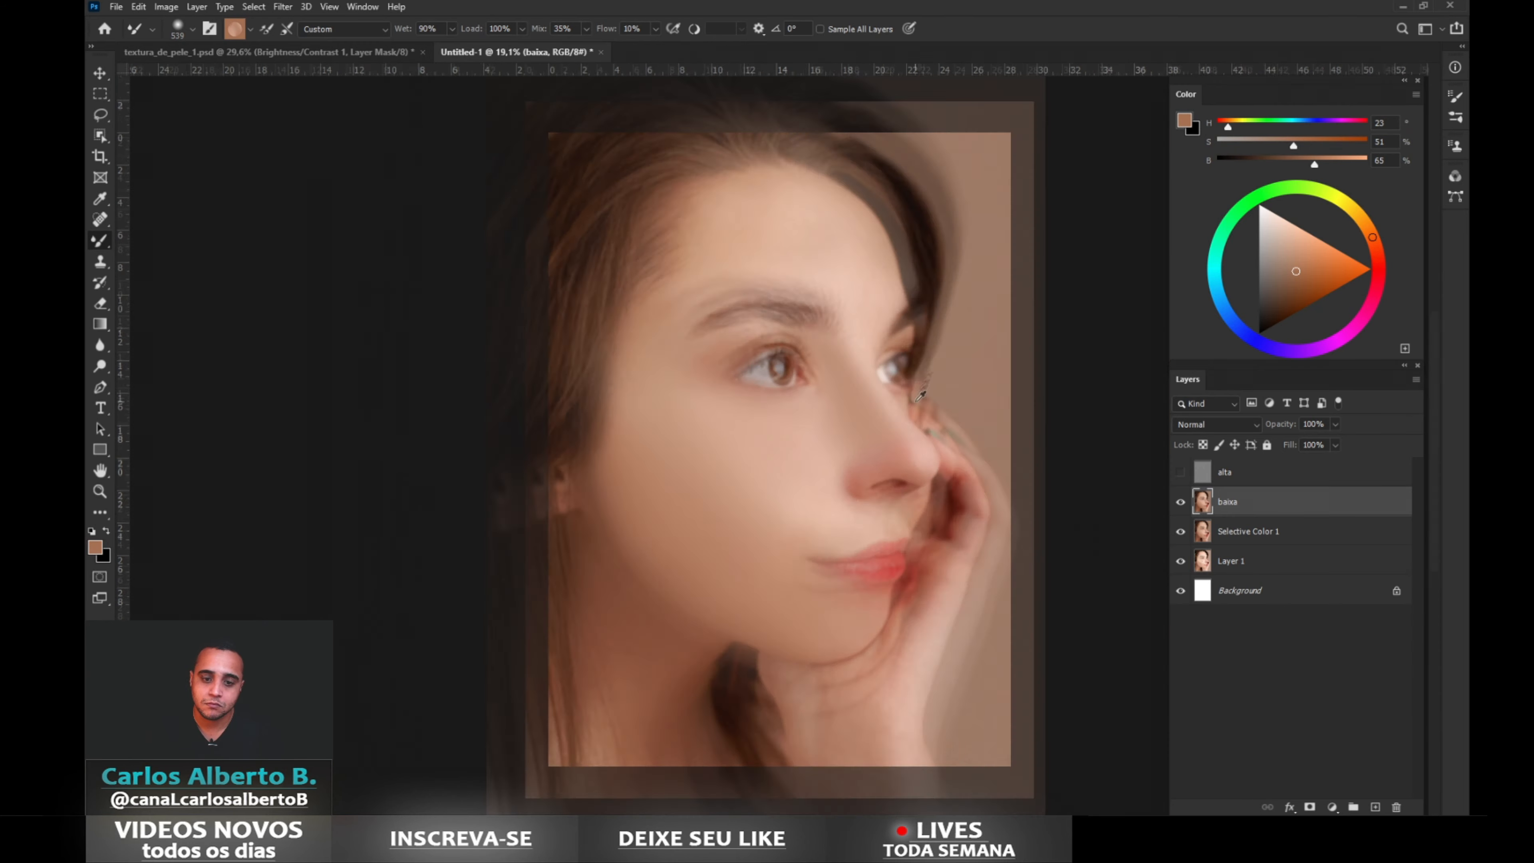
pyautogui.moveTo(818, 270); pyautogui.dragTo(812, 292)
pyautogui.keyDown('alt'); pyautogui.click(812, 293); pyautogui.keyUp('alt')
pyautogui.keyDown('alt'); pyautogui.click(517, 447); pyautogui.keyUp('alt')
pyautogui.keyDown('alt'); pyautogui.rightClick(715, 278); pyautogui.keyUp('alt')
pyautogui.keyDown('alt'); pyautogui.click(712, 278); pyautogui.keyUp('alt')
pyautogui.keyDown('alt'); pyautogui.click(795, 291); pyautogui.keyUp('alt')
pyautogui.moveTo(610, 524); pyautogui.dragTo(584, 411)
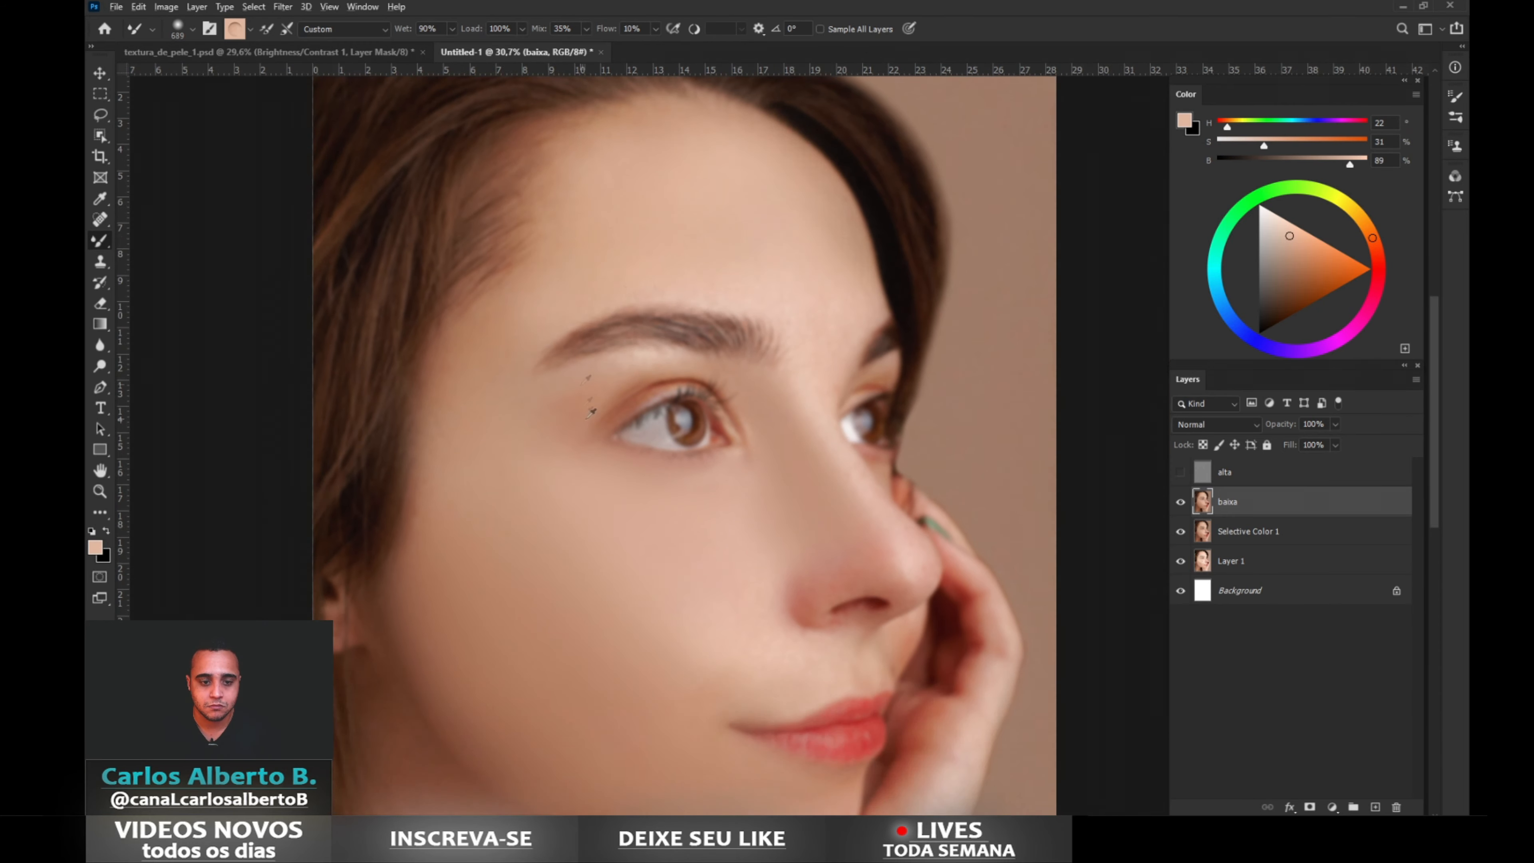
# Smooth the tonal transitions on the cheek with a resized Mixer Brush loaded with sampled skin colour
pyautogui.scroll(4, 584, 411)
pyautogui.keyDown('alt'); pyautogui.rightClick(622, 317); pyautogui.keyUp('alt')
pyautogui.keyDown('alt'); pyautogui.click(804, 504); pyautogui.keyUp('alt')
pyautogui.scroll(-2, 804, 504)
pyautogui.moveTo(813, 677); pyautogui.dragTo(805, 504)
pyautogui.scroll(-5, 806, 486)
pyautogui.scroll(3, 798, 465)
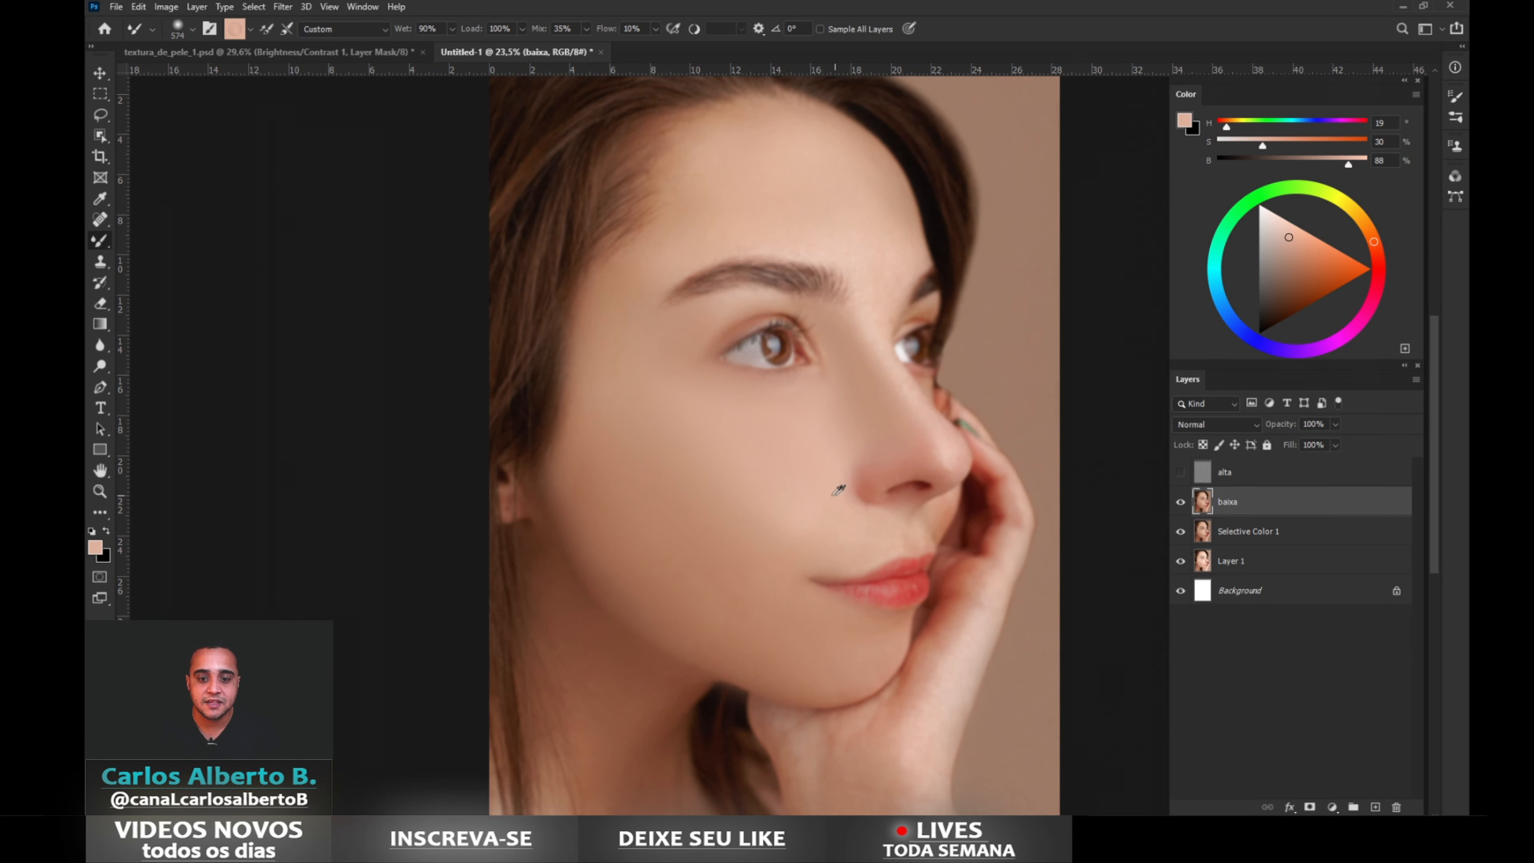
# Smooth the forehead above the eyebrows with the Mixer Brush, sampling the lighter skin tones there
pyautogui.scroll(3, 883, 253)
pyautogui.moveTo(895, 257); pyautogui.dragTo(875, 257)
pyautogui.keyDown('alt'); pyautogui.click(882, 253); pyautogui.keyUp('alt')
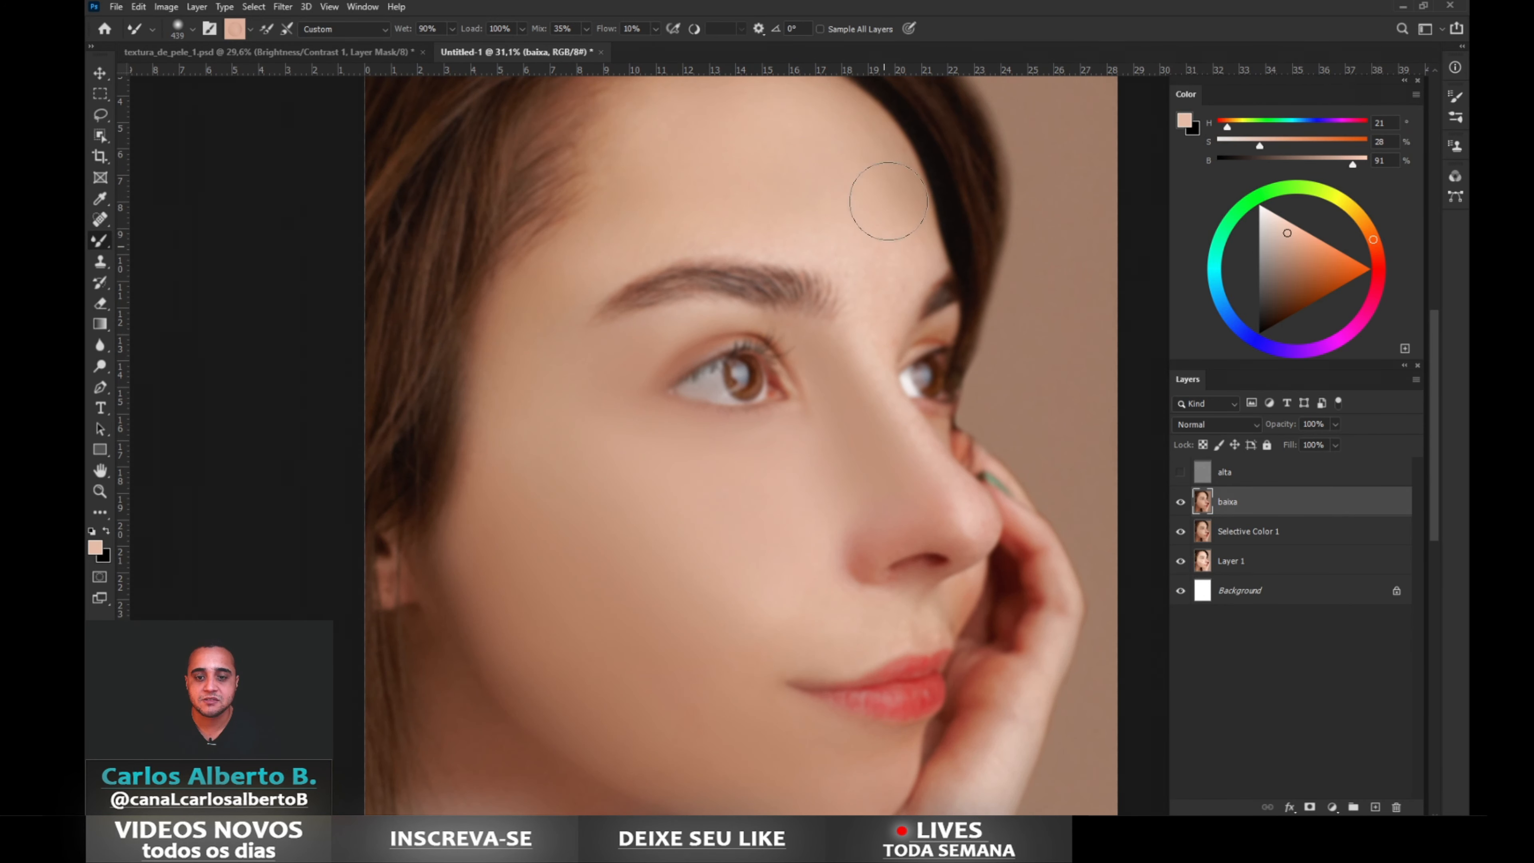
pyautogui.keyDown('alt'); pyautogui.click(852, 218); pyautogui.keyUp('alt')
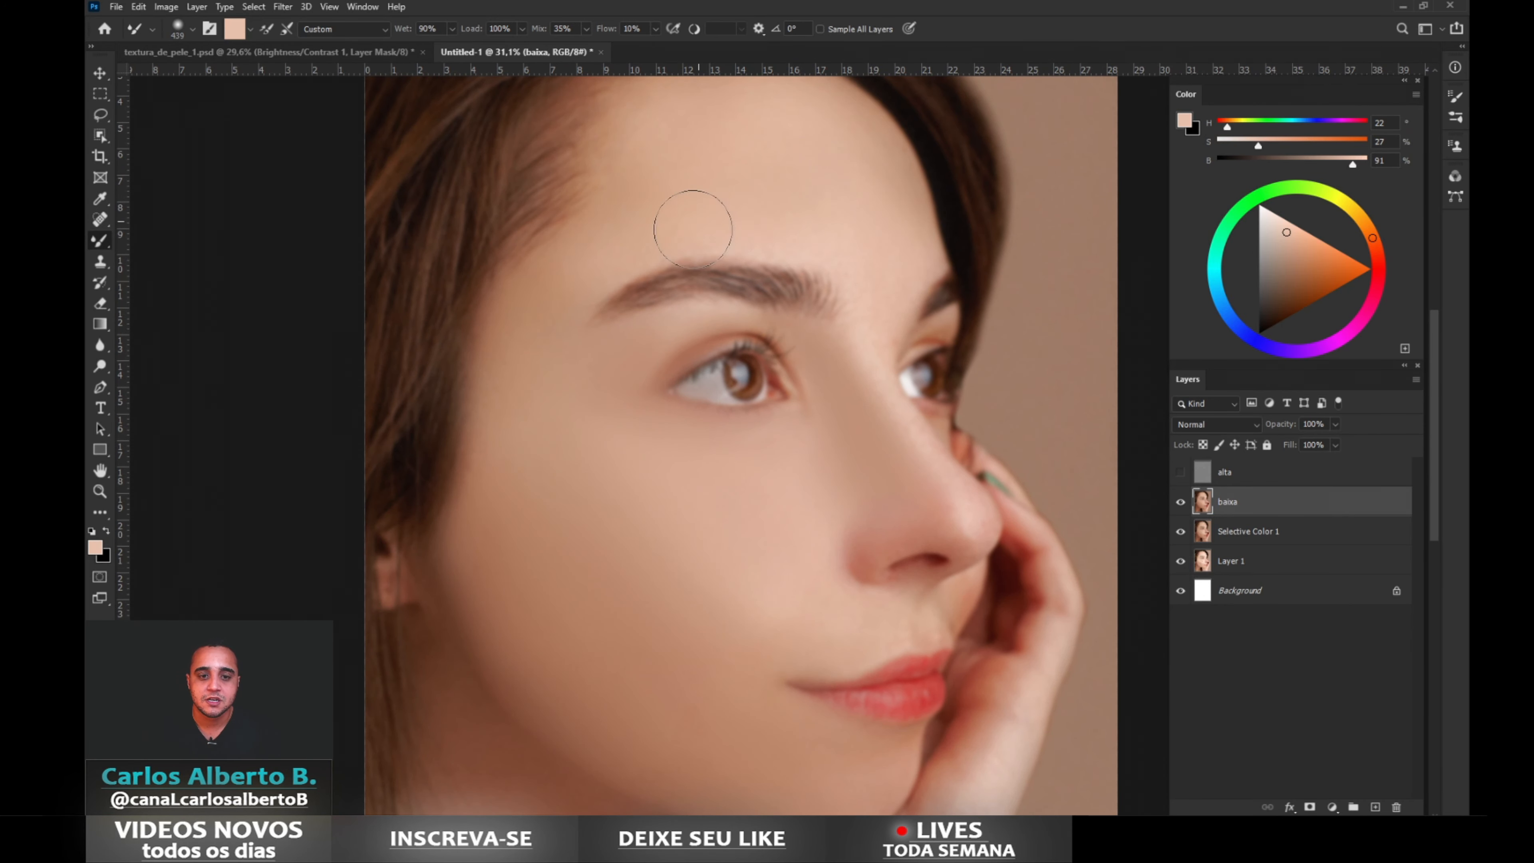
# Show the alta texture layer over the smoothed skin, compare the face with and without it, and select it
pyautogui.scroll(6, 623, 781)
pyautogui.click(1180, 471)
pyautogui.click(1180, 480)
pyautogui.click(1181, 479)
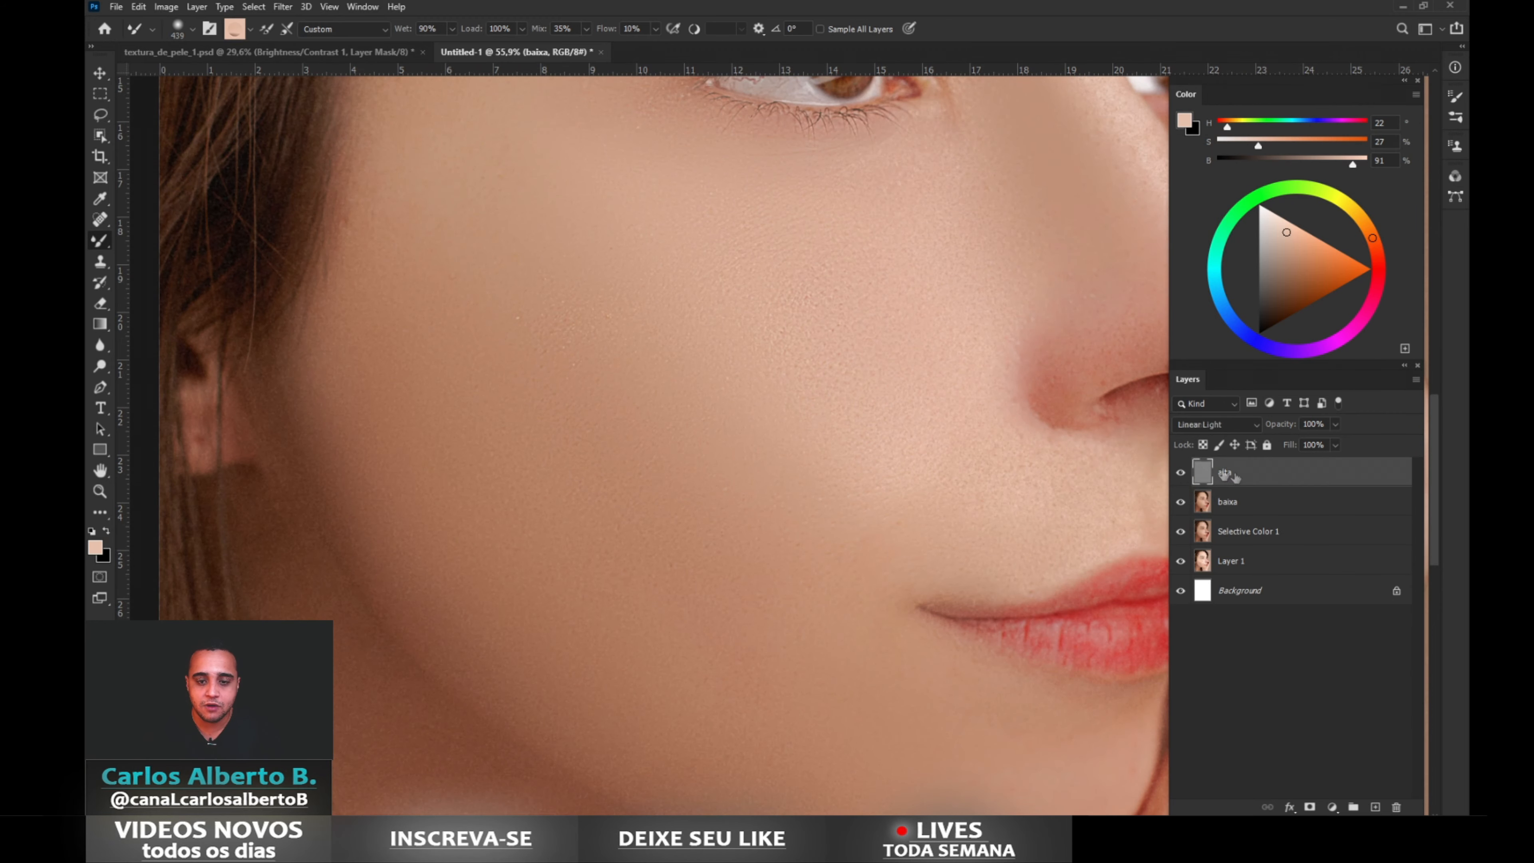
pyautogui.click(1233, 474)
pyautogui.scroll(-4, 718, 497)
pyautogui.scroll(5, 941, 281)
pyautogui.scroll(-3, 873, 349)
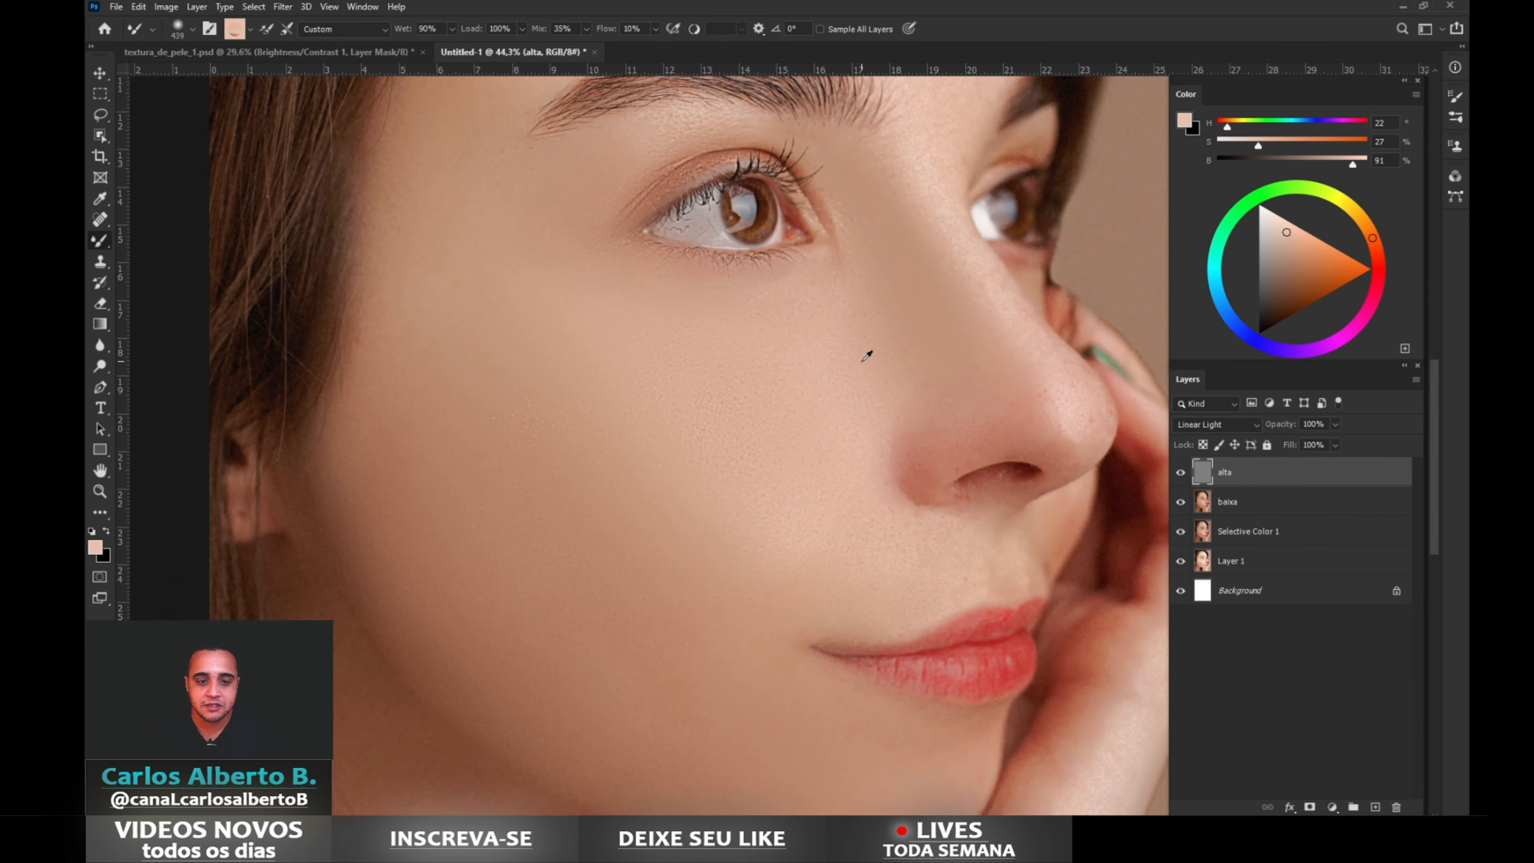
# Add a Brightness/Contrast adjustment layer above alta with Brightness set to 29
pyautogui.scroll(-6, 800, 513)
pyautogui.click(1332, 807)
pyautogui.click(1344, 547)
pyautogui.moveTo(1080, 161); pyautogui.dragTo(1097, 163)
# Limit the Brightness/Contrast adjustment to the image's lighter areas using the Underlying Layer range in Blend If
pyautogui.click(1289, 813)
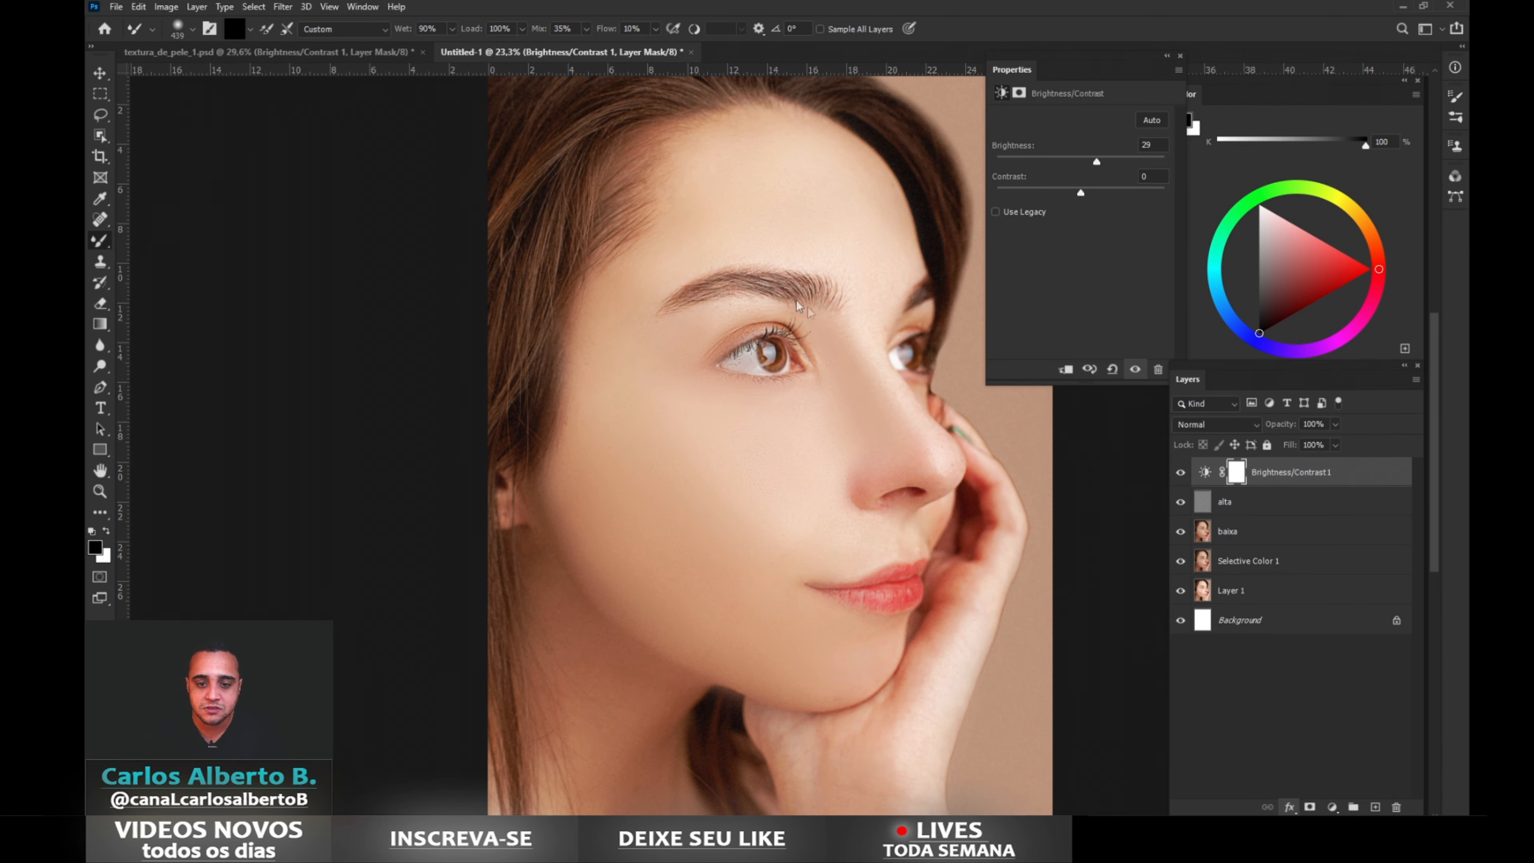
pyautogui.moveTo(1064, 402); pyautogui.dragTo(1147, 402)
pyautogui.click(1389, 128)
# Reduce the Brightness/Contrast layer's opacity to 34%
pyautogui.click(1334, 424)
pyautogui.moveTo(1369, 441); pyautogui.dragTo(1322, 441)
pyautogui.scroll(4, 846, 469)
pyautogui.scroll(-4, 843, 464)
pyautogui.scroll(1, 895, 396)
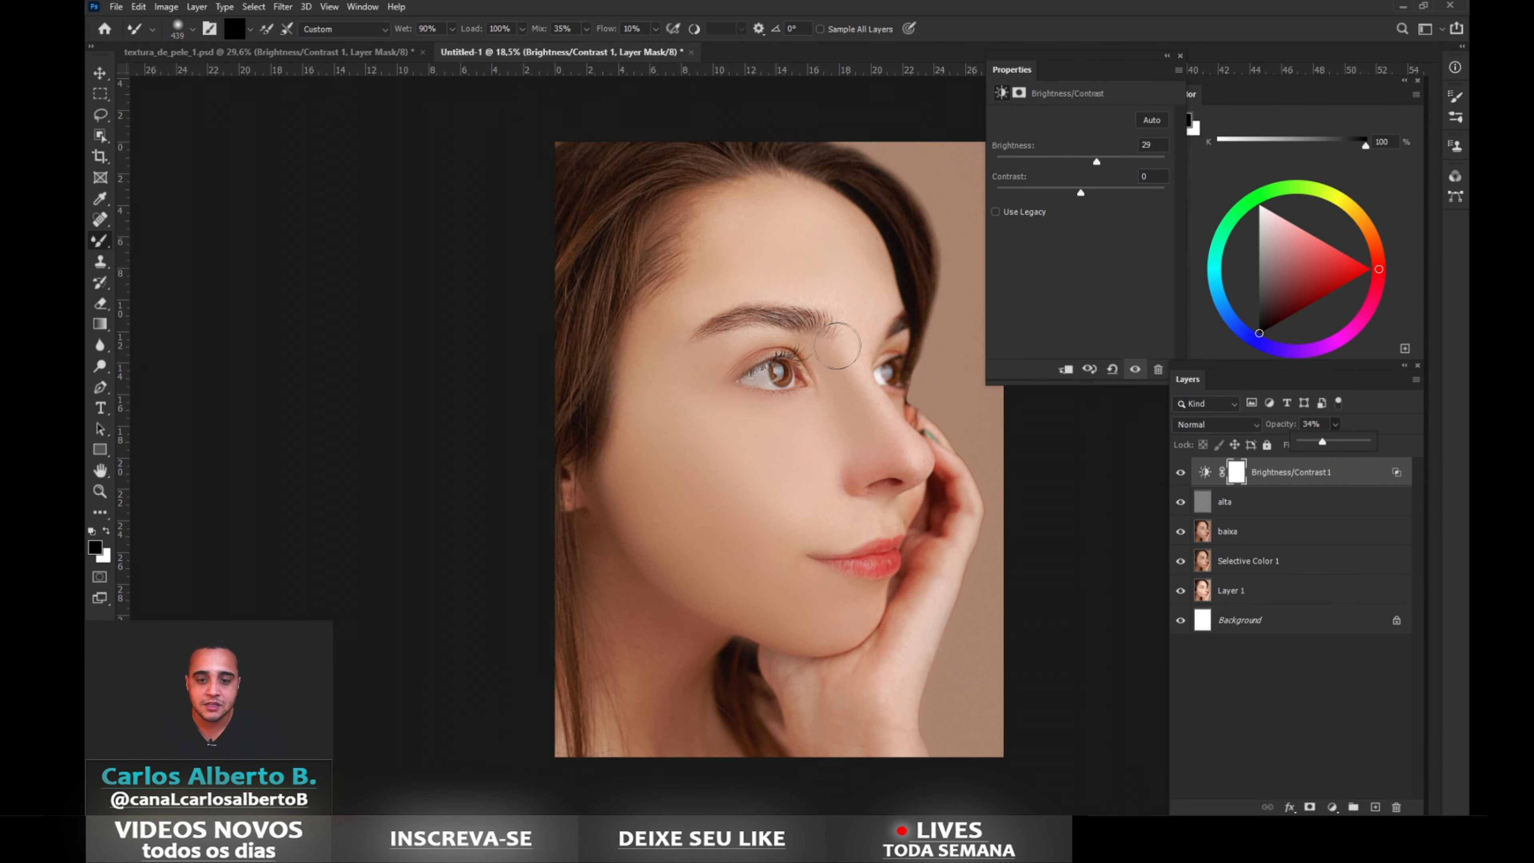
# Add a new empty layer above the Brightness/Contrast adjustment and fill it with black
pyautogui.click(99, 73)
pyautogui.scroll(2, 885, 475)
pyautogui.click(1376, 807)
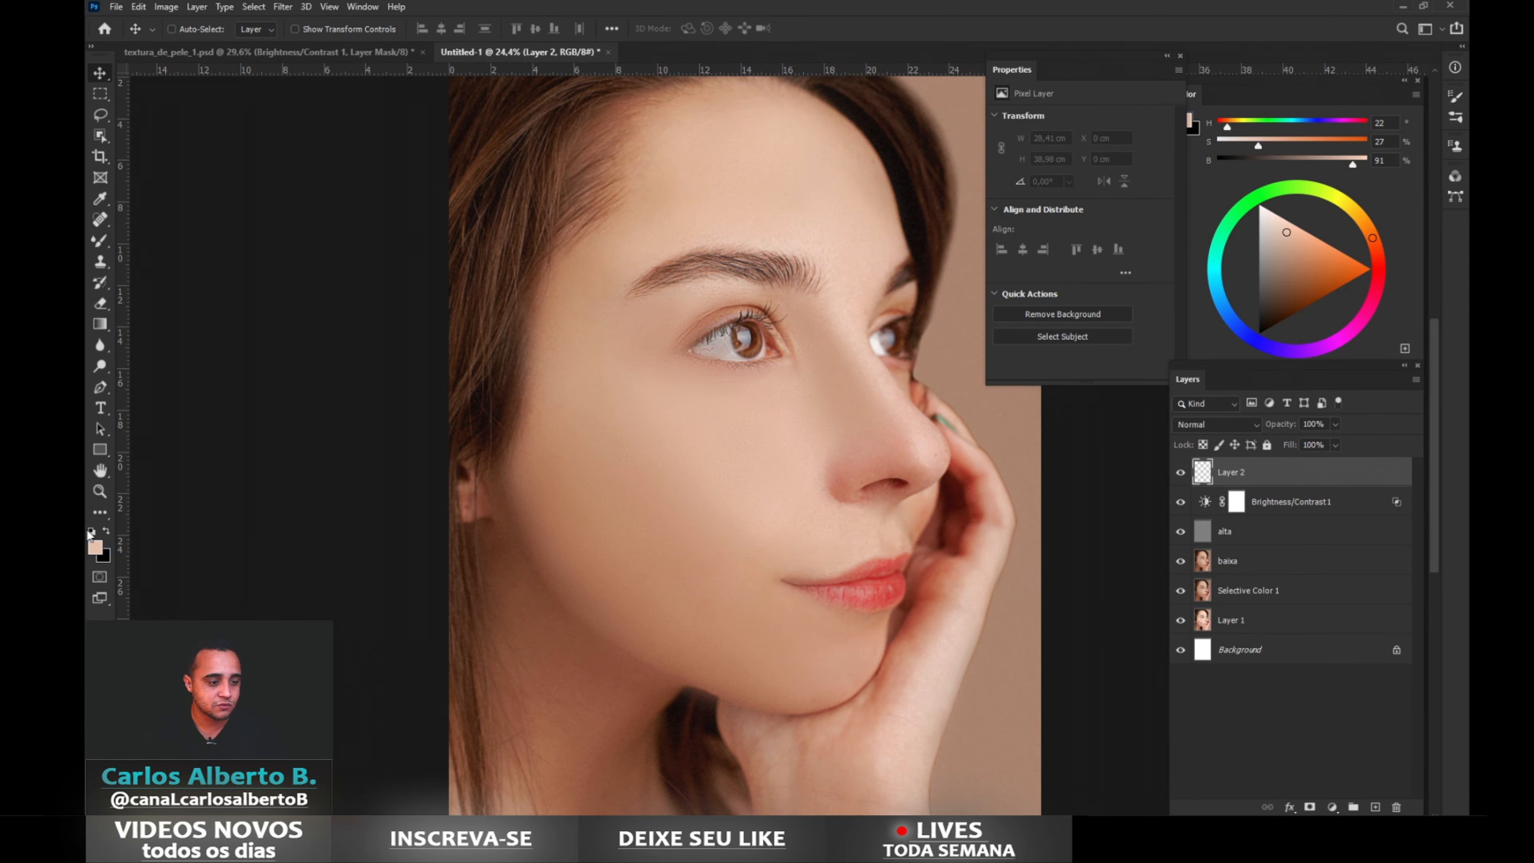
pyautogui.hotkey('alt', 'BackSpace')
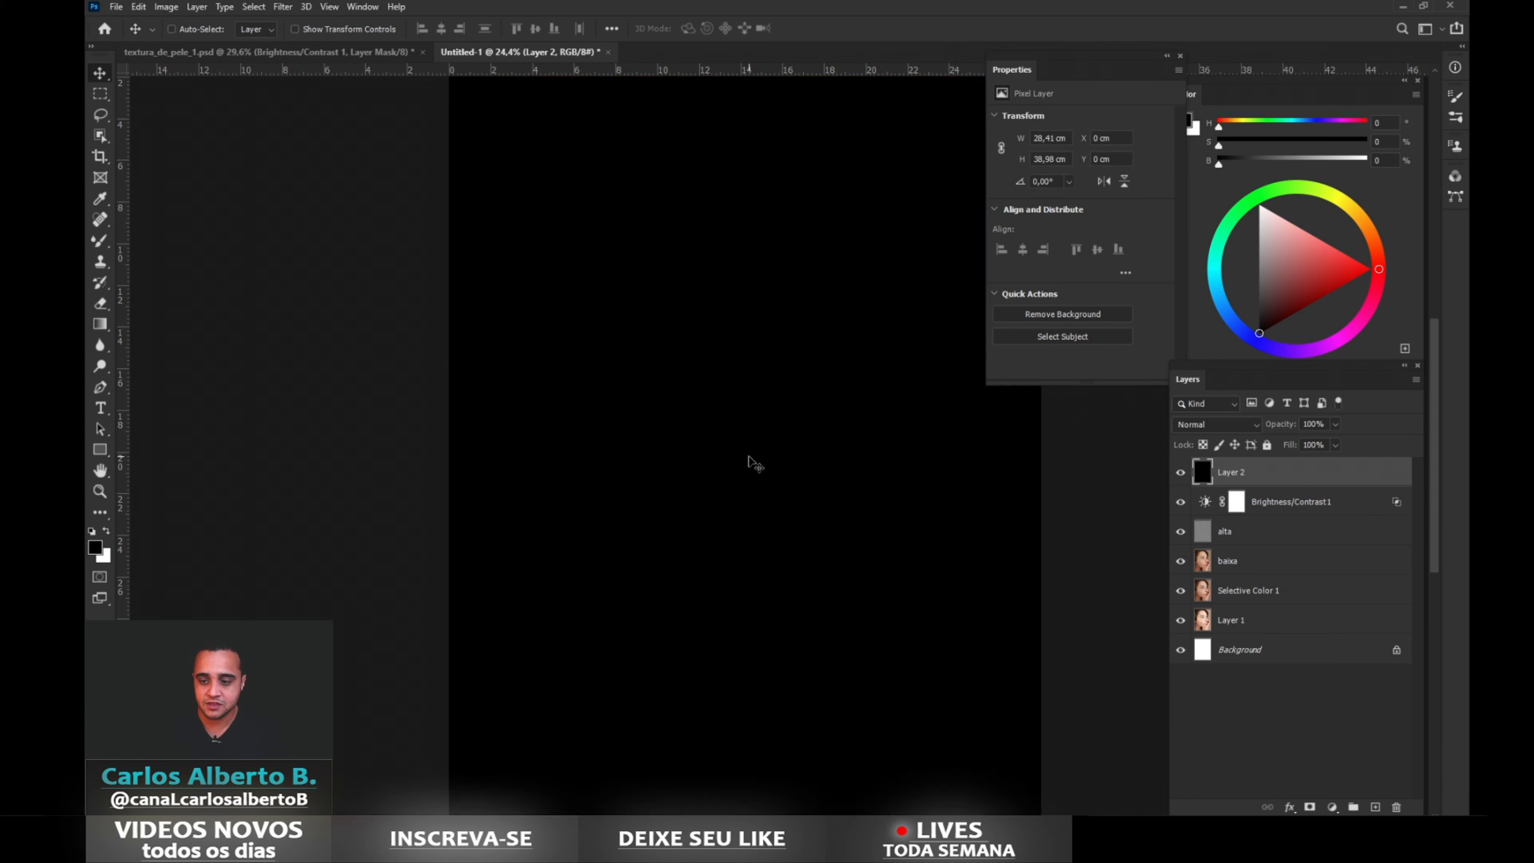
# Restrict the black layer to the image's darker areas using the Underlying Layer range in Blend If
pyautogui.click(1290, 807)
pyautogui.click(1326, 672)
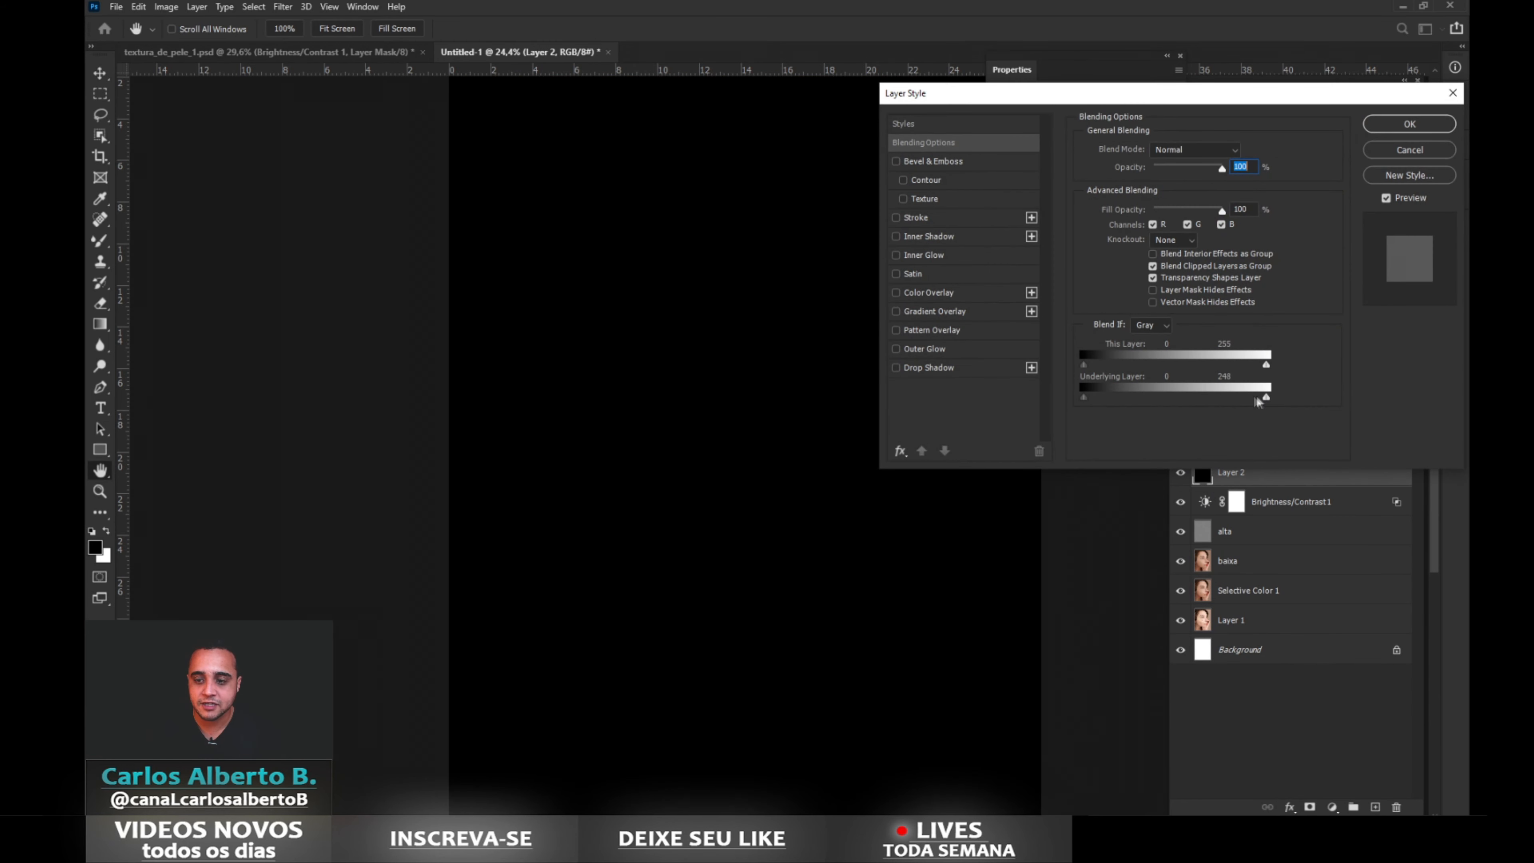
pyautogui.moveTo(1266, 397); pyautogui.dragTo(1189, 402)
pyautogui.click(1410, 124)
# Set the black layer's blend mode to Soft Light and its opacity to 28%
pyautogui.click(1215, 425)
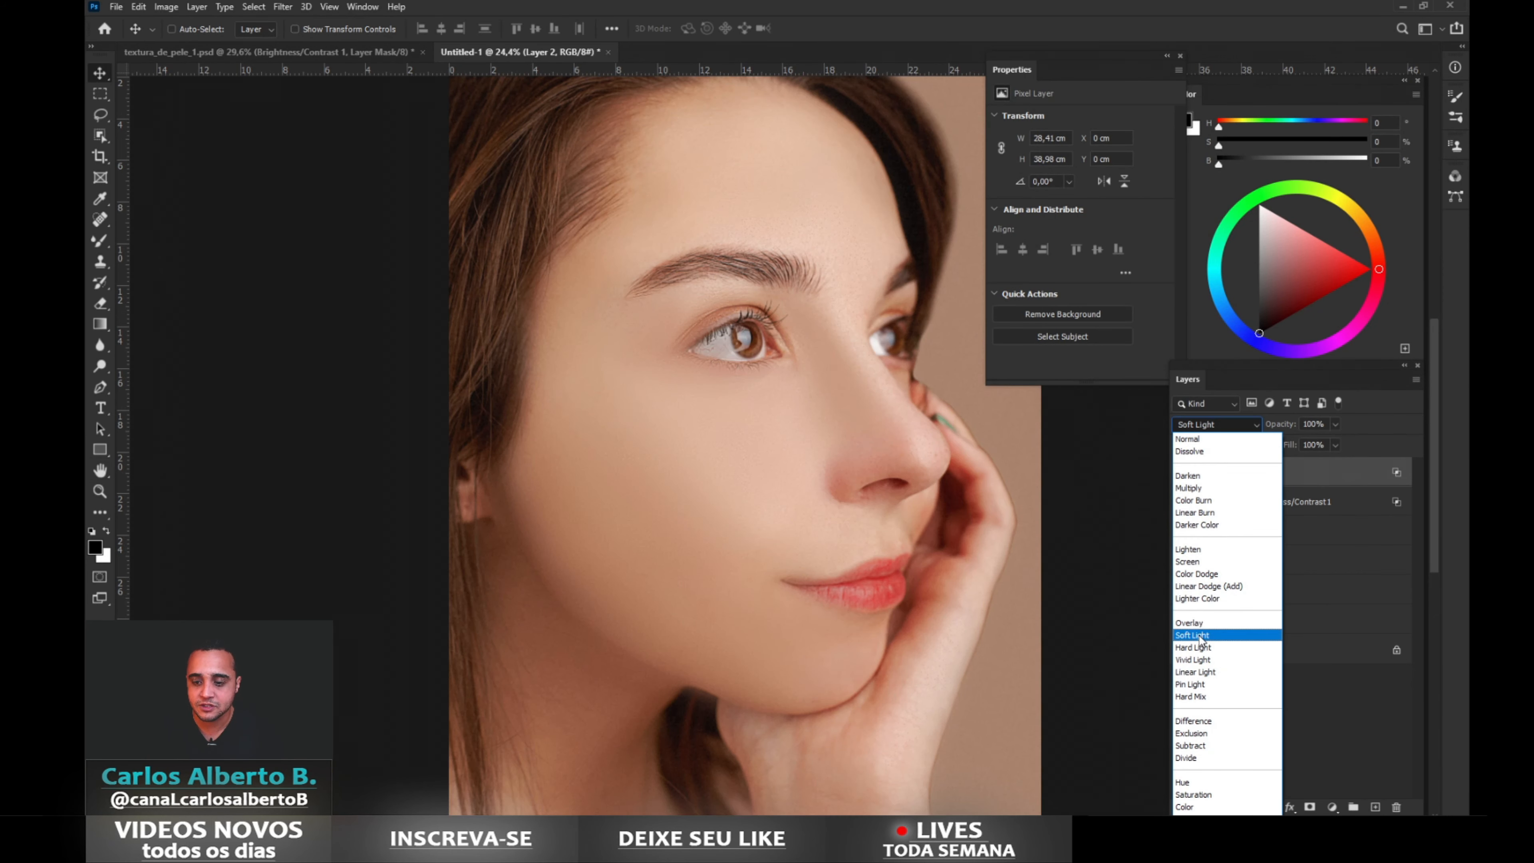
pyautogui.click(1205, 618)
pyautogui.moveTo(1280, 423); pyautogui.dragTo(1236, 424)
pyautogui.scroll(-3, 972, 617)
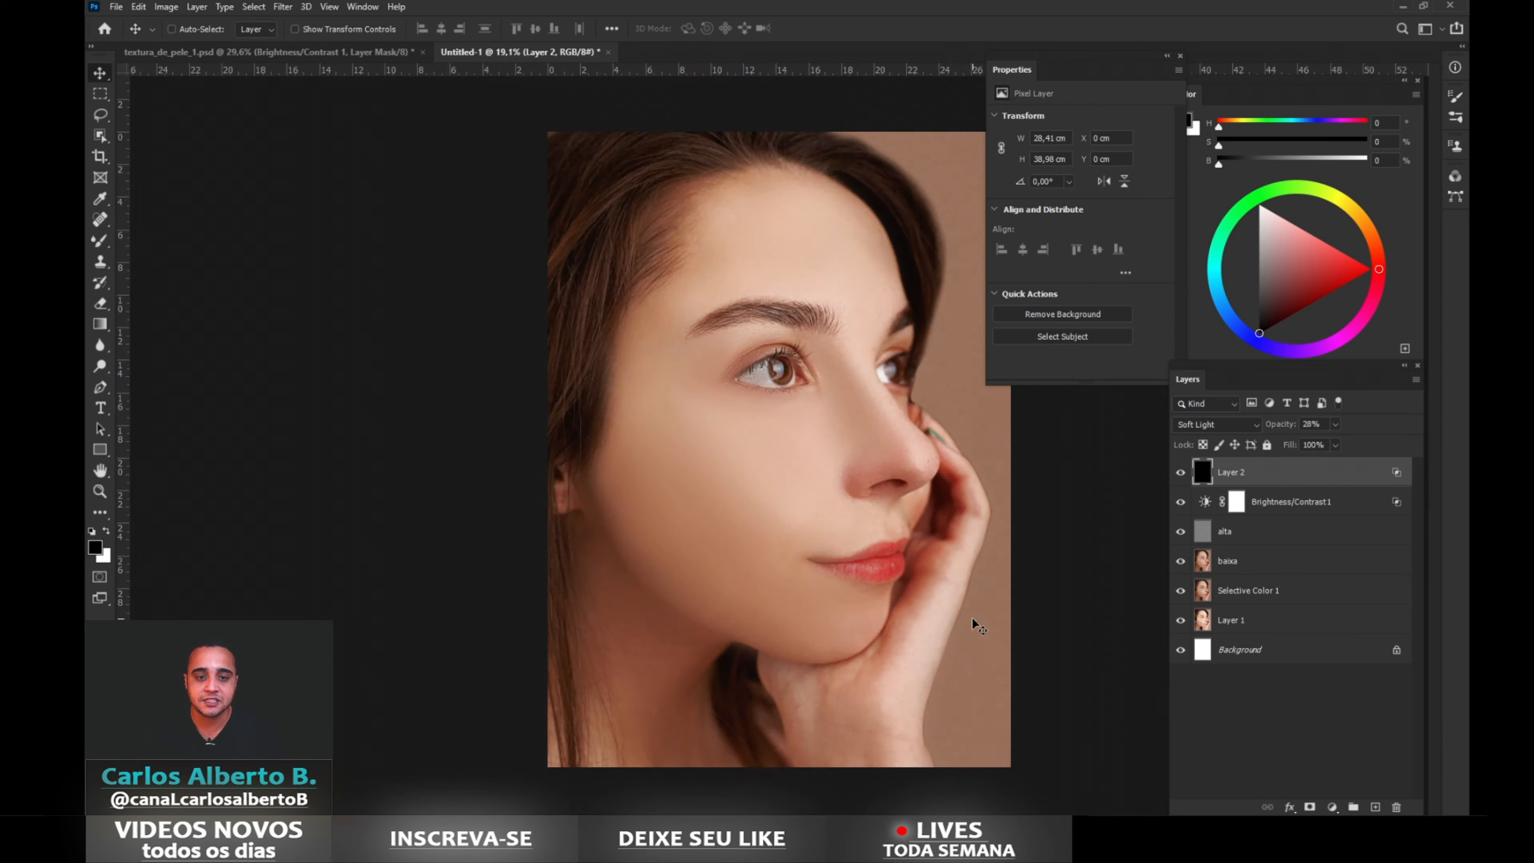
# Merge the layers from Layer 2 down to Selective Color 1 into one layer and duplicate the result
pyautogui.scroll(4, 972, 617)
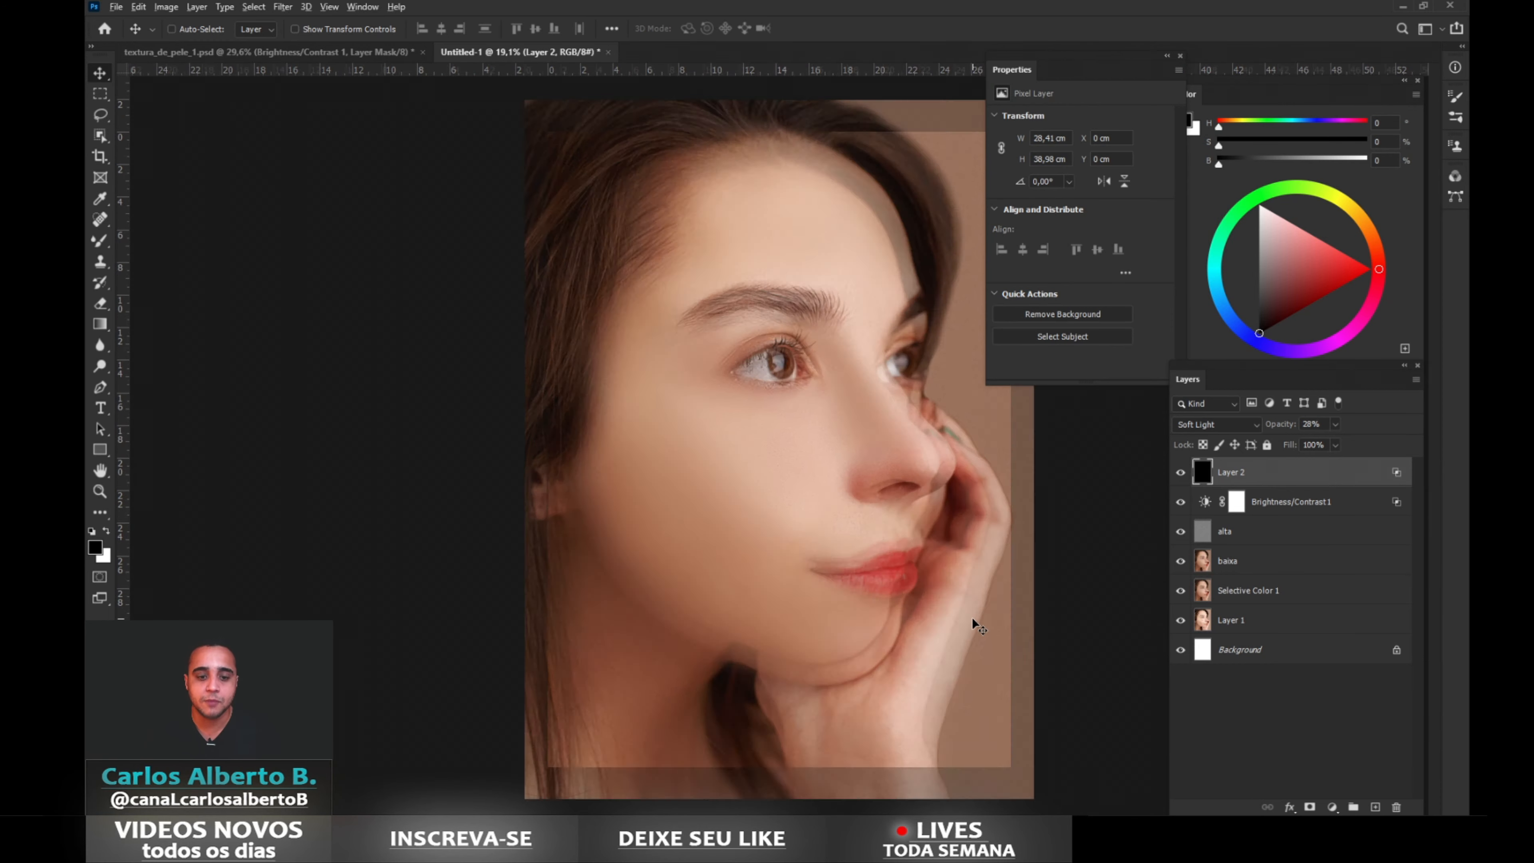
pyautogui.moveTo(426, 475); pyautogui.dragTo(604, 600)
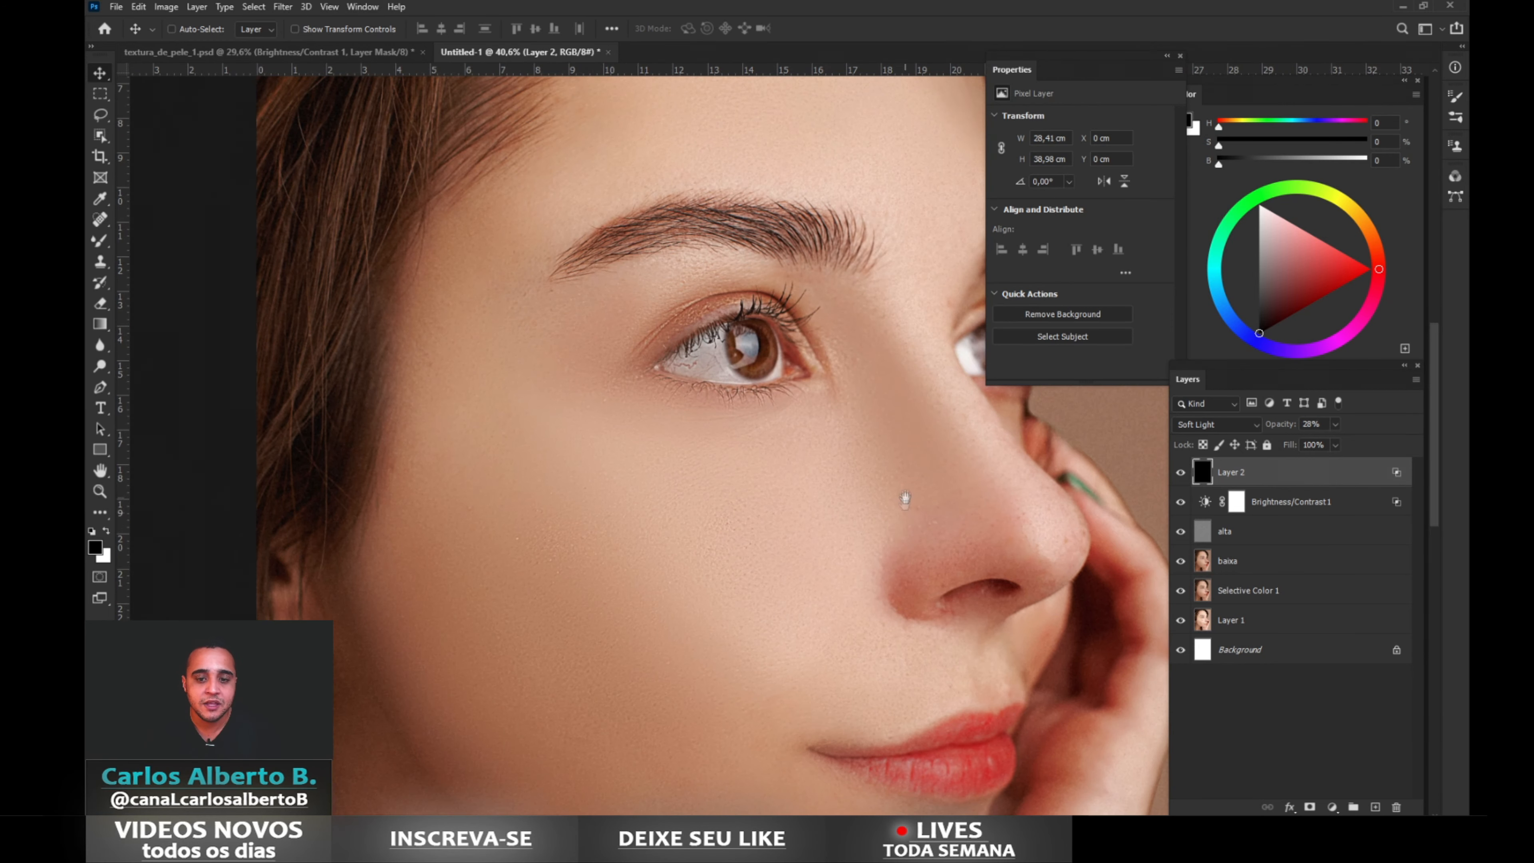
pyautogui.moveTo(904, 498); pyautogui.dragTo(726, 521)
pyautogui.scroll(-1, 754, 471)
pyautogui.scroll(-3, 752, 471)
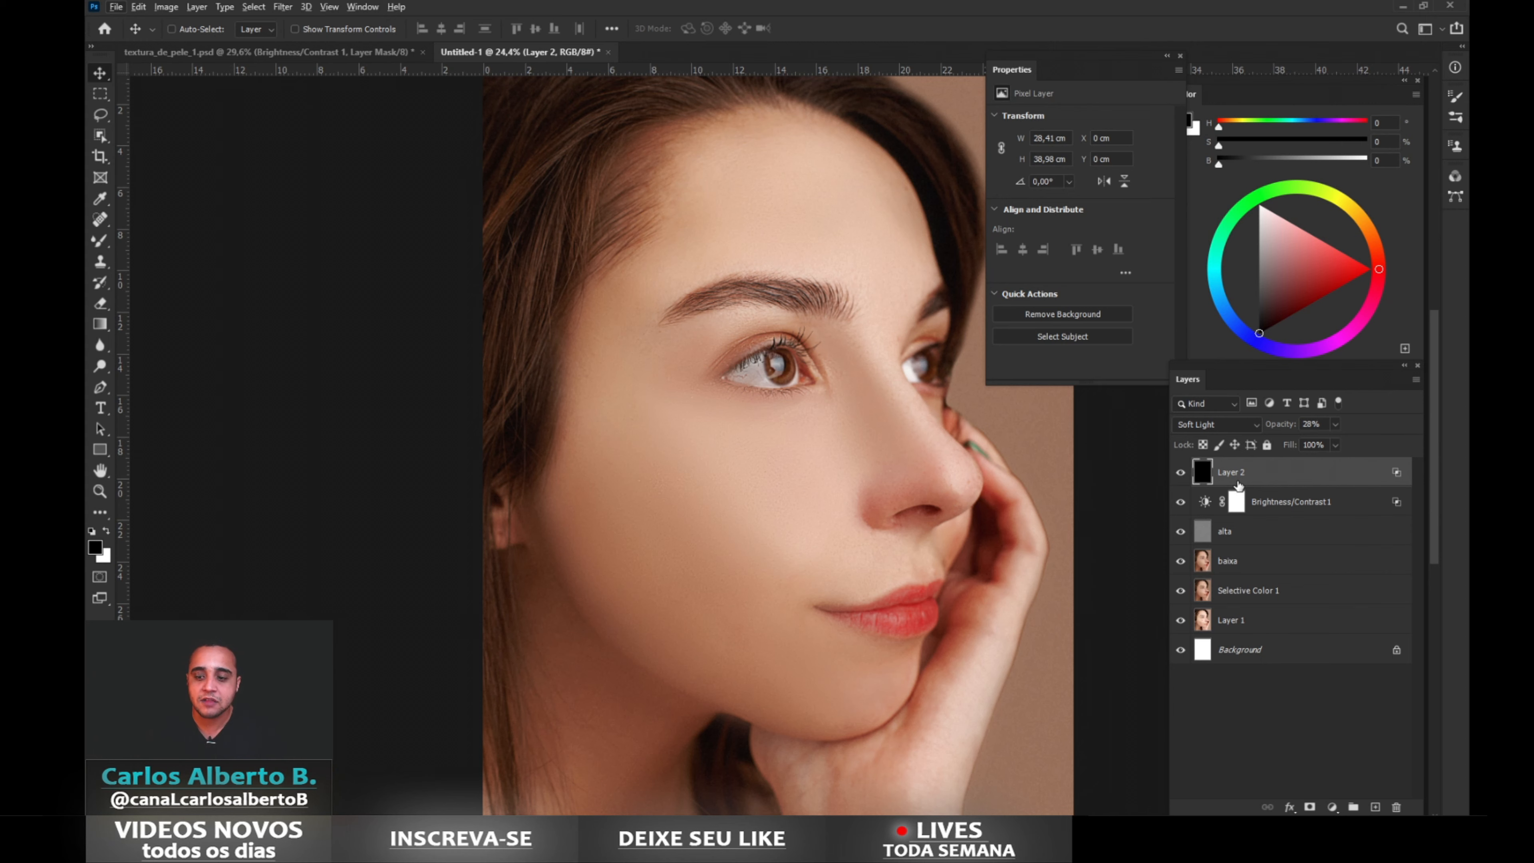
pyautogui.keyDown('shift'); pyautogui.click(1255, 600); pyautogui.keyUp('shift')
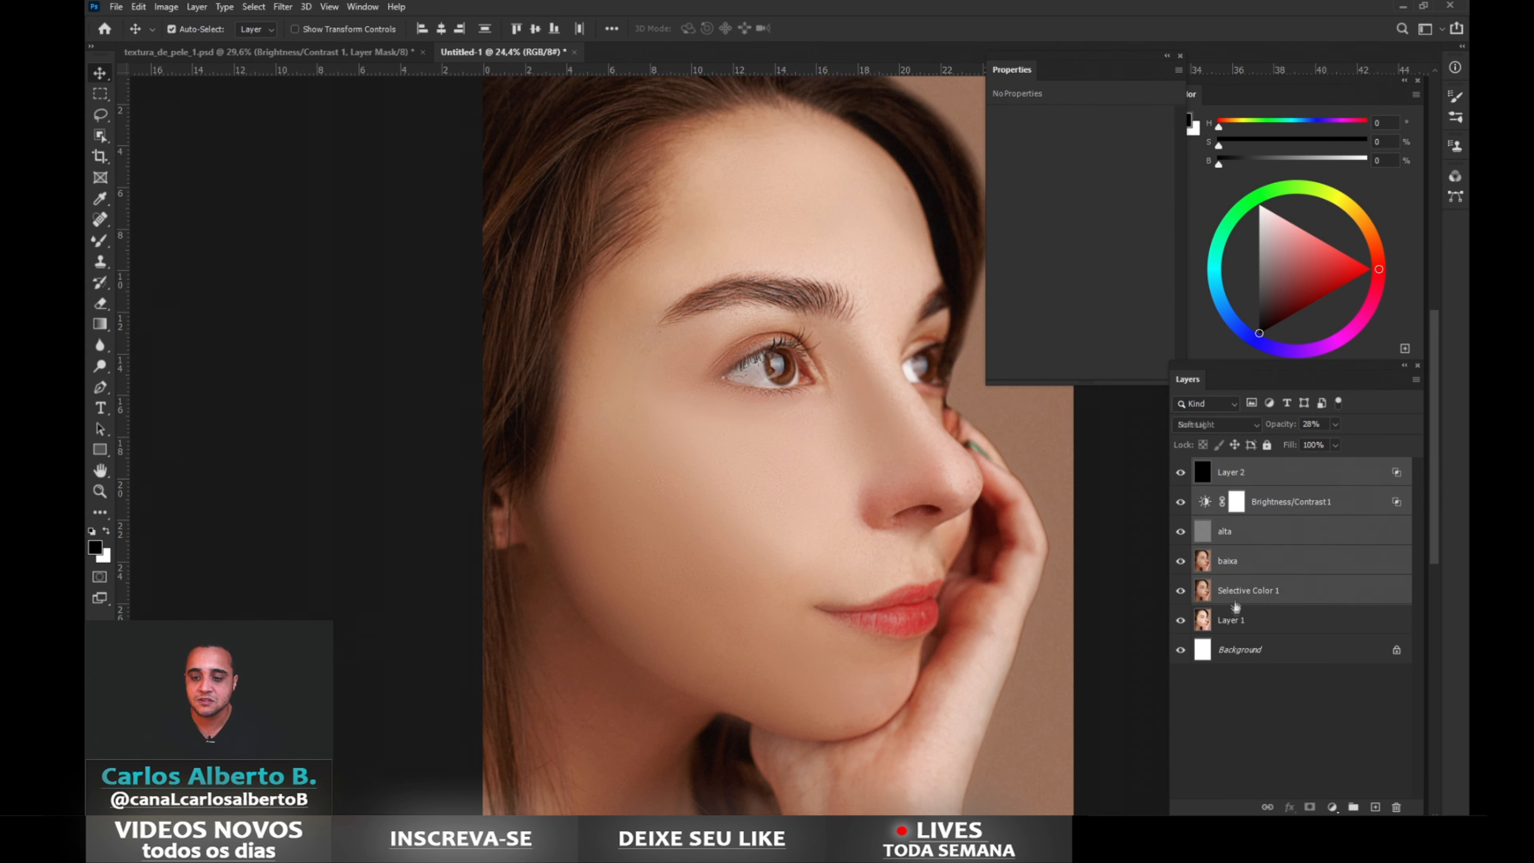
pyautogui.hotkey('ctrl', 'e')
pyautogui.hotkey('ctrl', 'j')
# Examine the eye and surrounding skin detail with Layer 2 copy hidden and shown
pyautogui.scroll(5, 898, 405)
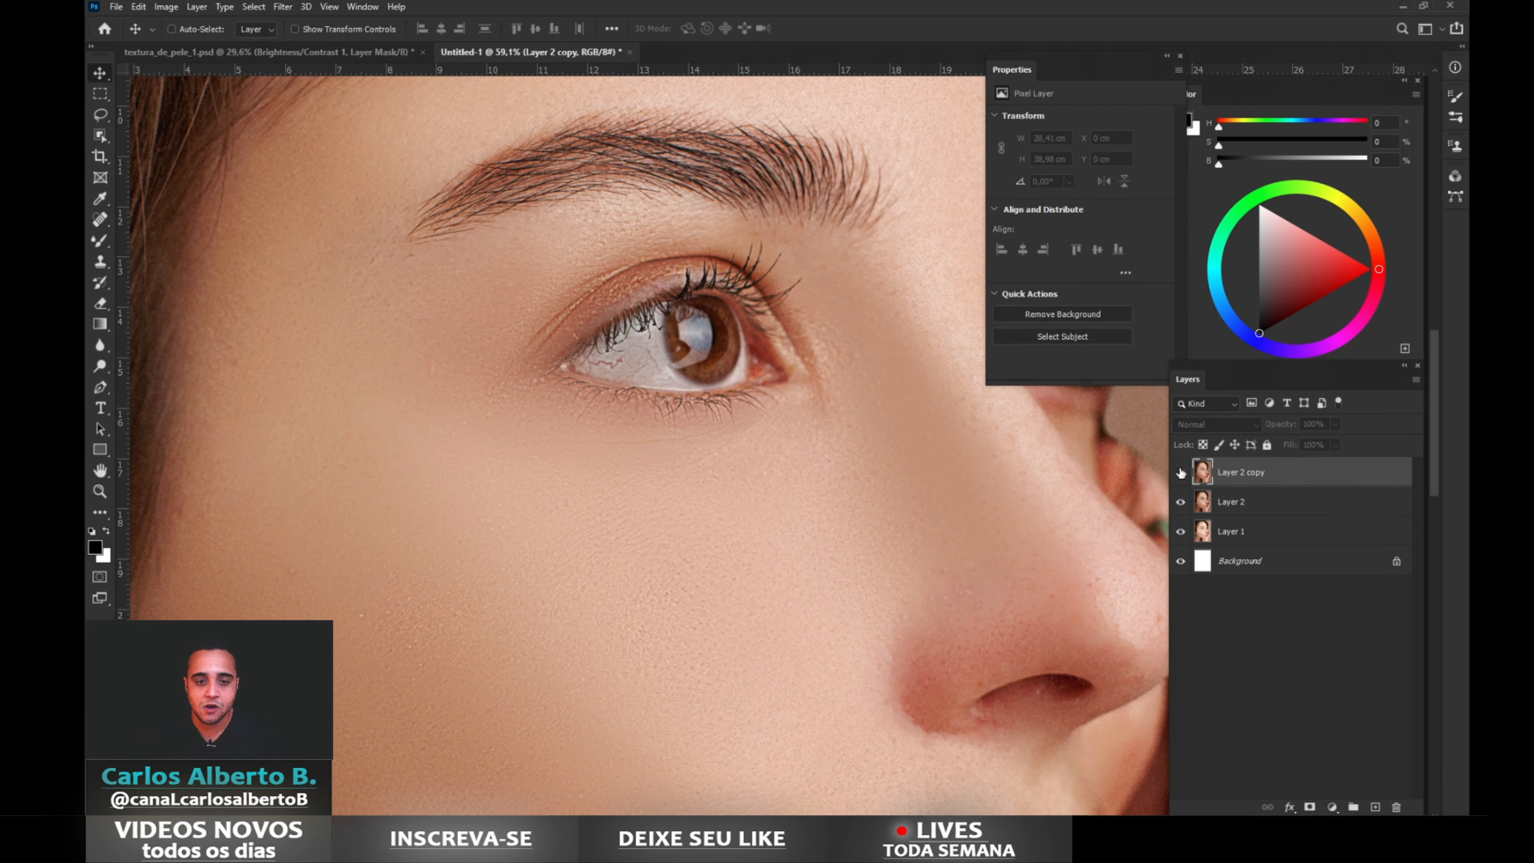
pyautogui.scroll(3, 697, 356)
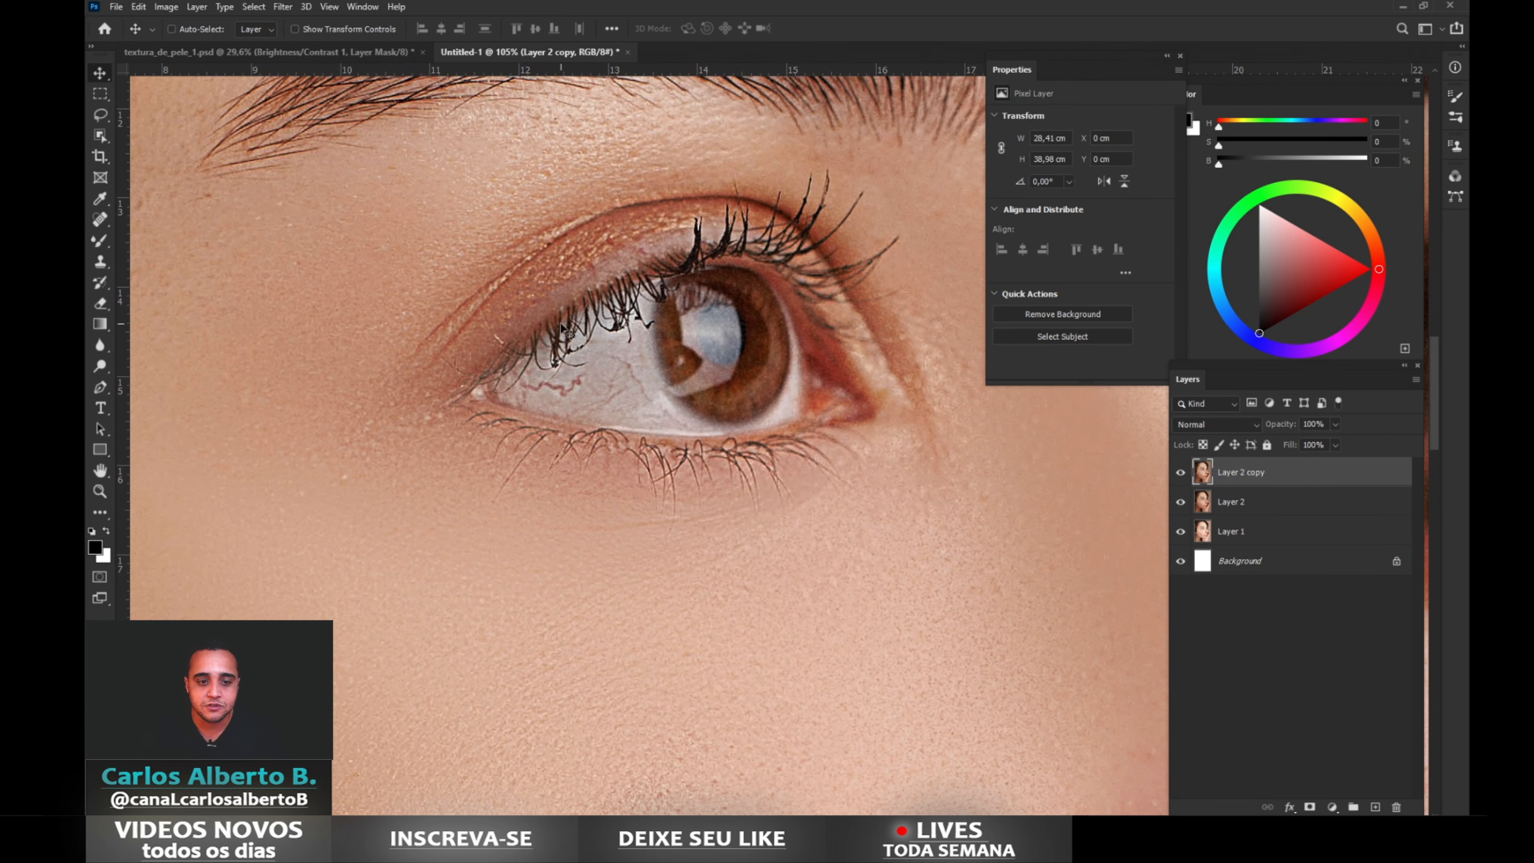
pyautogui.click(1179, 470)
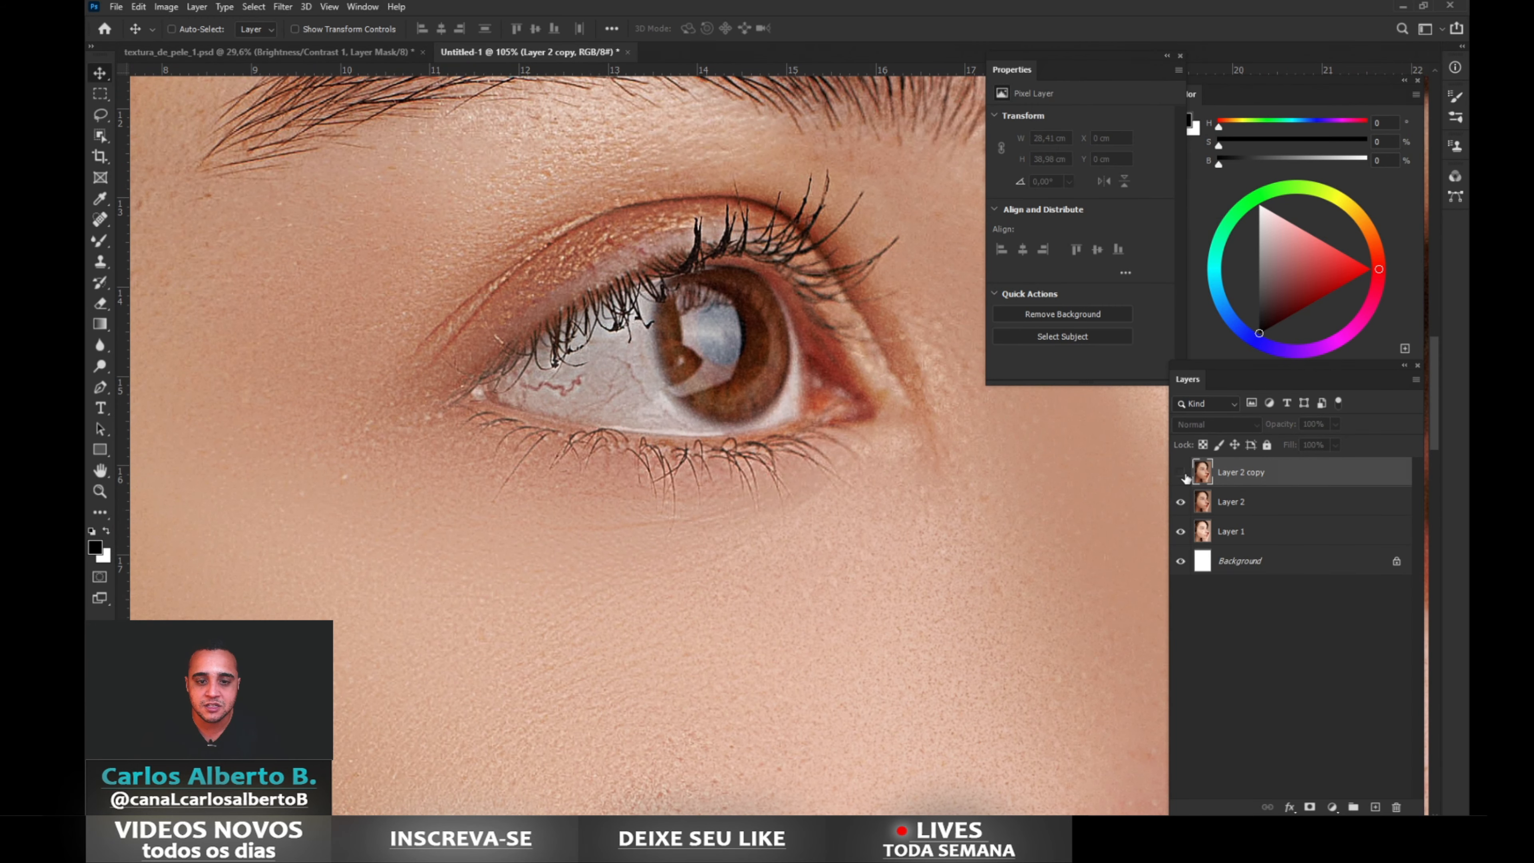
pyautogui.scroll(-2, 757, 380)
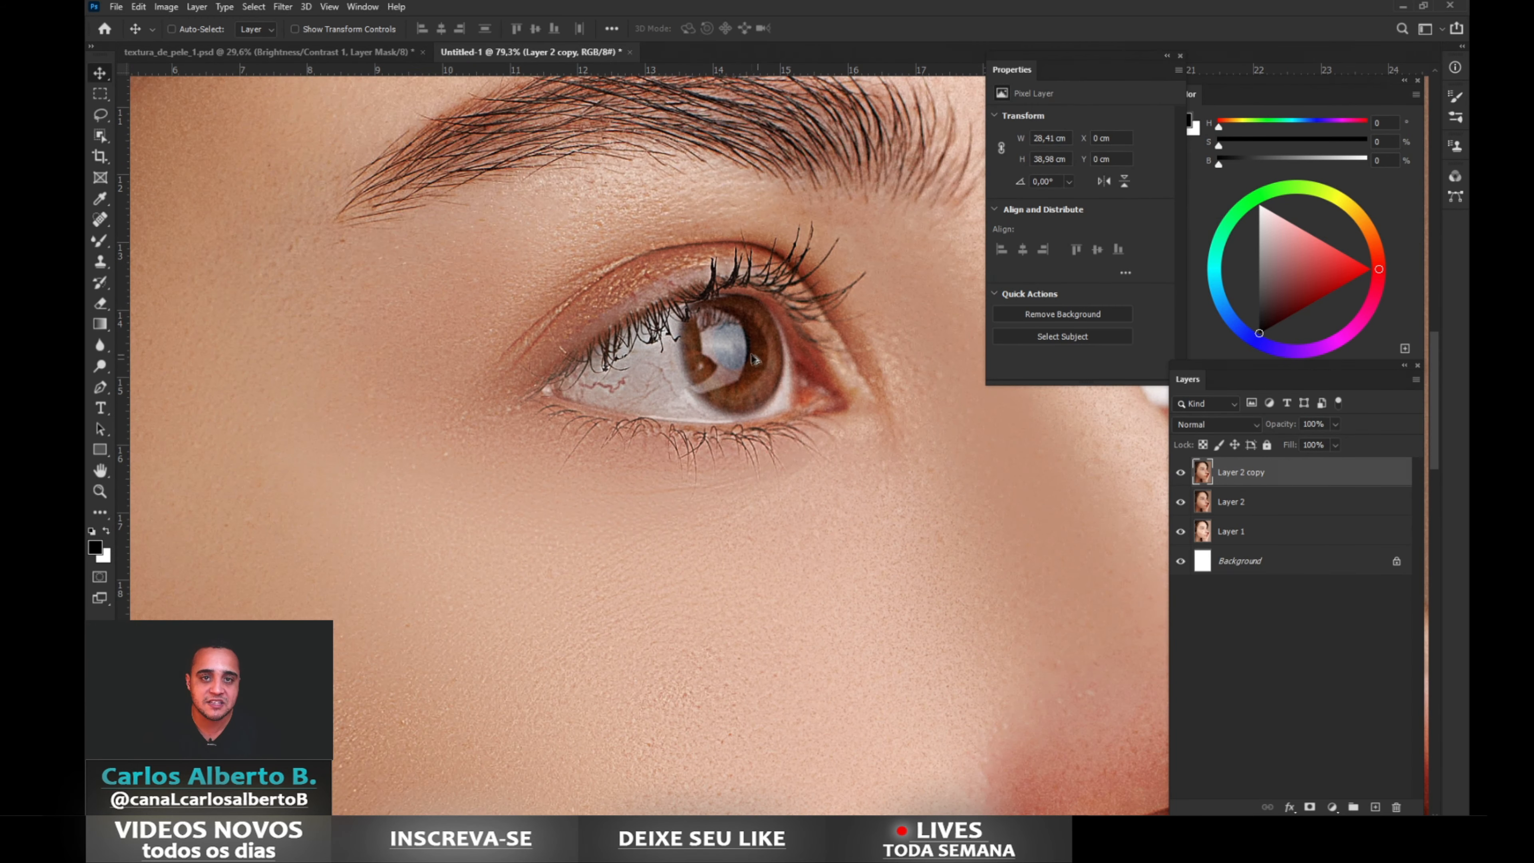
pyautogui.scroll(2, 758, 350)
pyautogui.scroll(-5, 767, 375)
pyautogui.scroll(1, 785, 411)
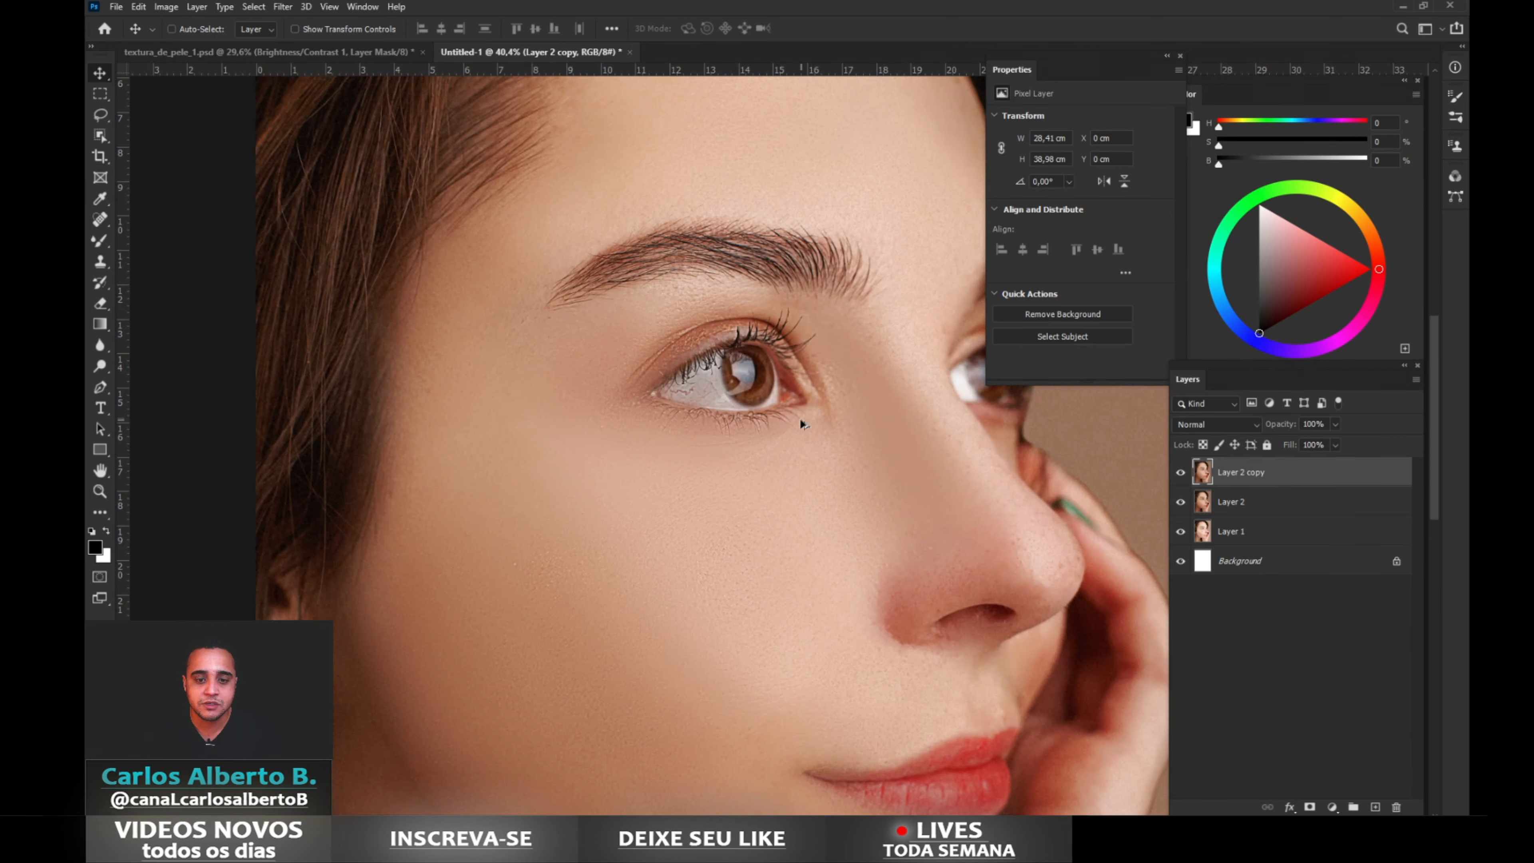
pyautogui.scroll(-2, 794, 423)
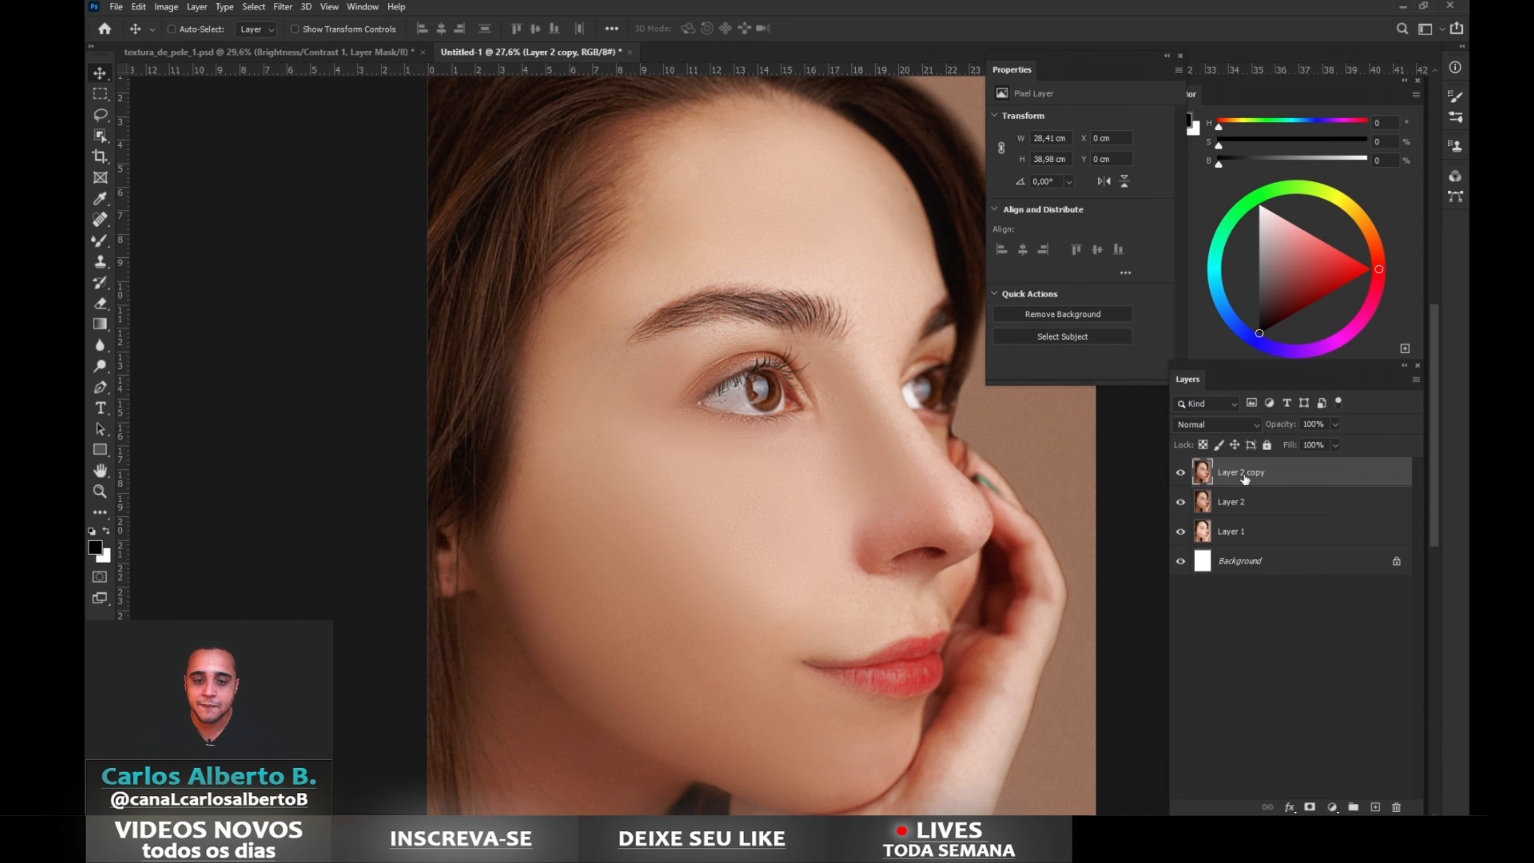
# Reduce the opacity of Layer 2 copy to about 89%
pyautogui.click(1335, 424)
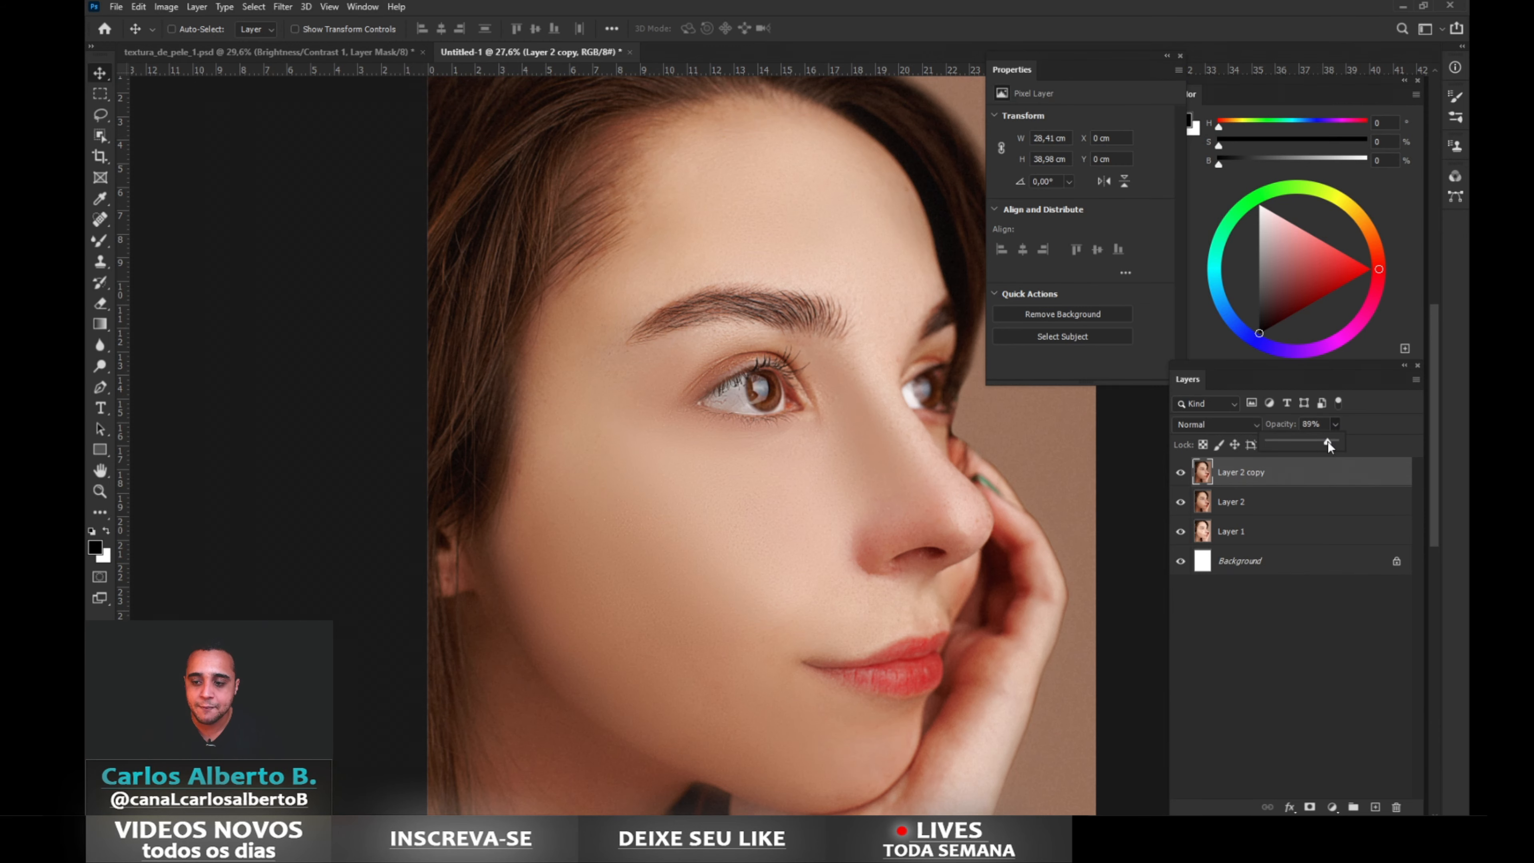